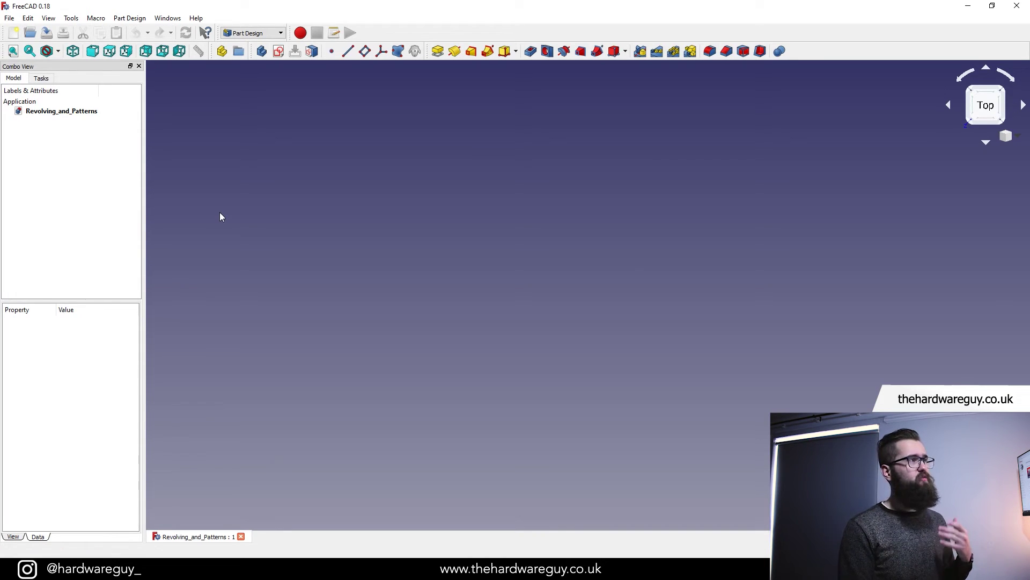
- Create a Part, rename it 'Revolve', and add a new Body inside it
{"action": "left_click", "coordinate": [222, 53]}
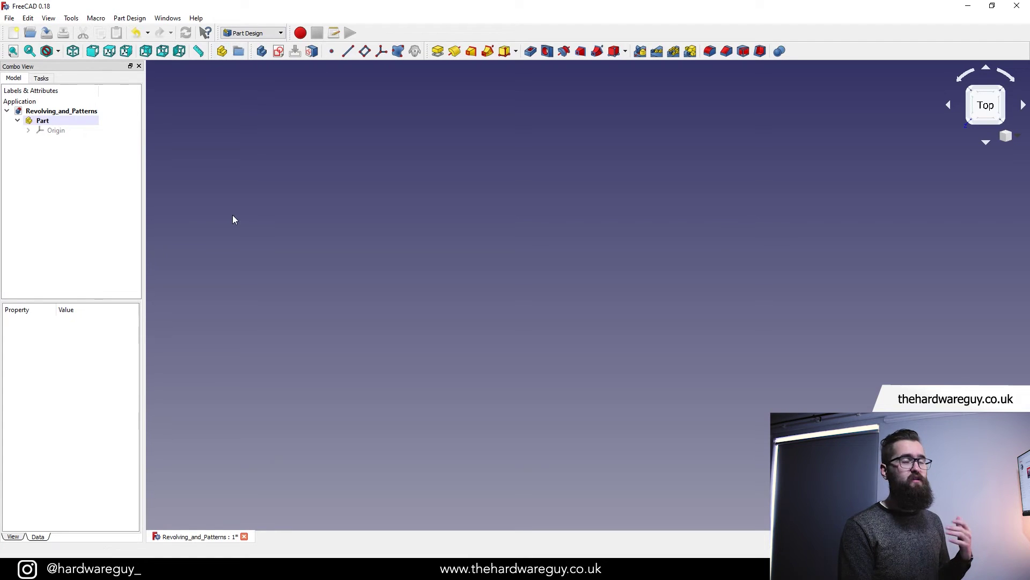
{"action": "left_click", "coordinate": [50, 121]}
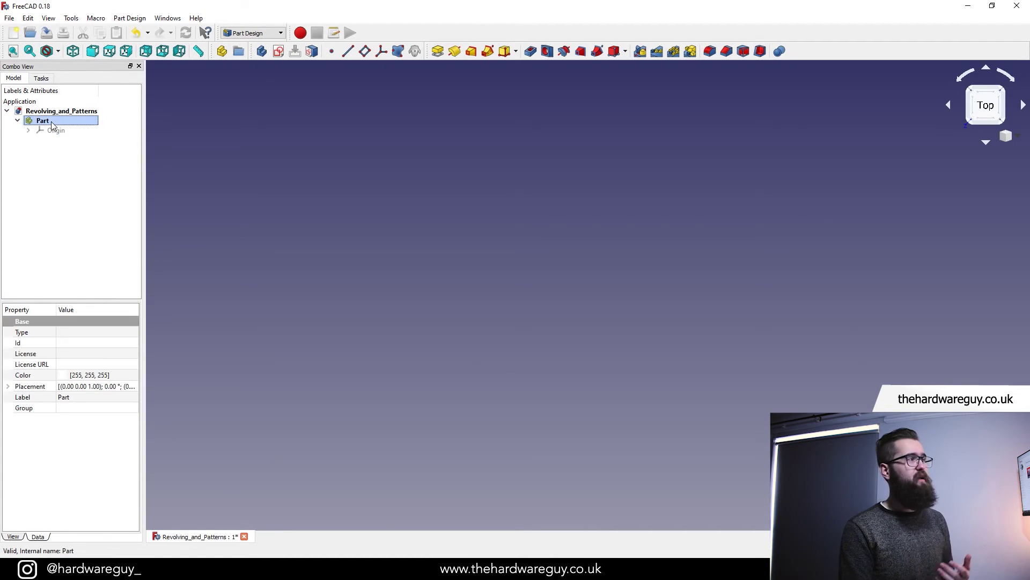
{"action": "right_click", "coordinate": [50, 122]}
{"action": "left_click", "coordinate": [81, 250]}
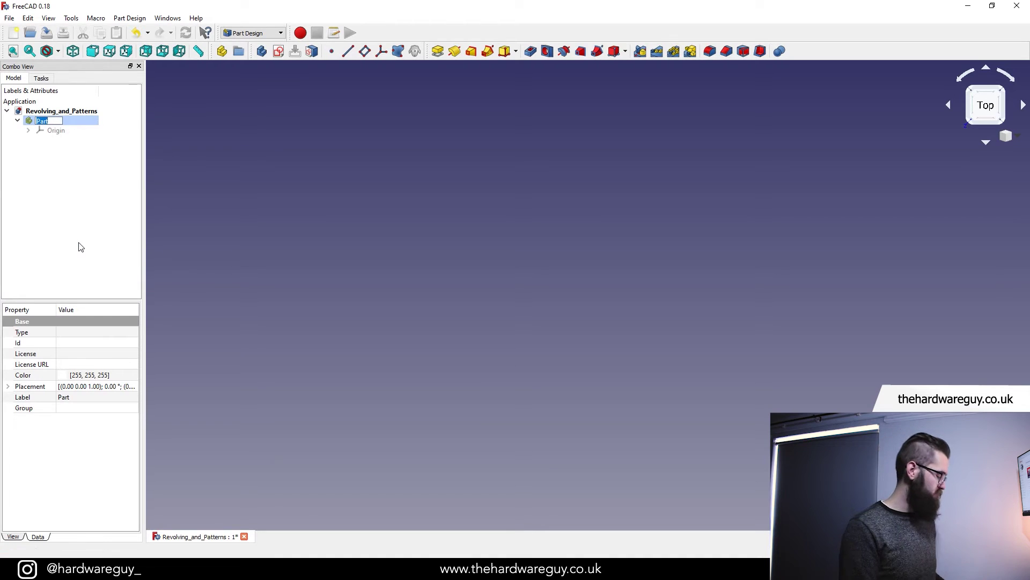
{"action": "type", "text": "Revolve"}
{"action": "key", "text": "Return"}
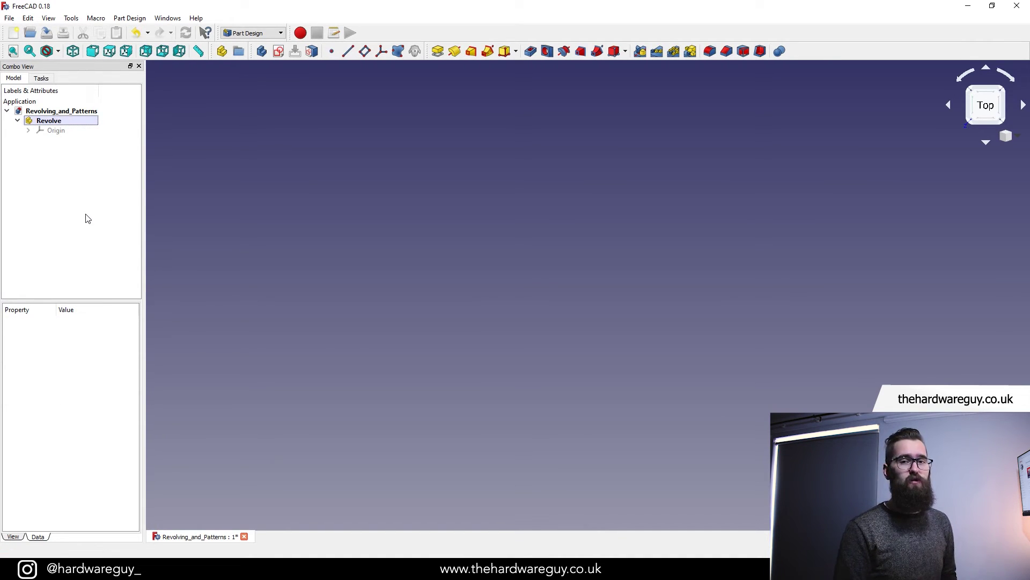
{"action": "left_click", "coordinate": [57, 121]}
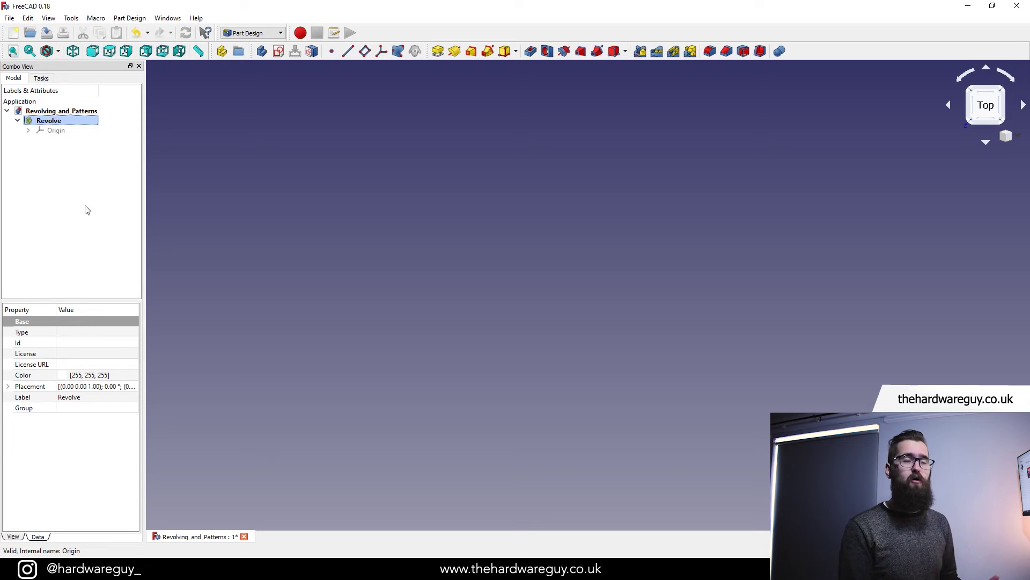
{"action": "left_click", "coordinate": [265, 59]}
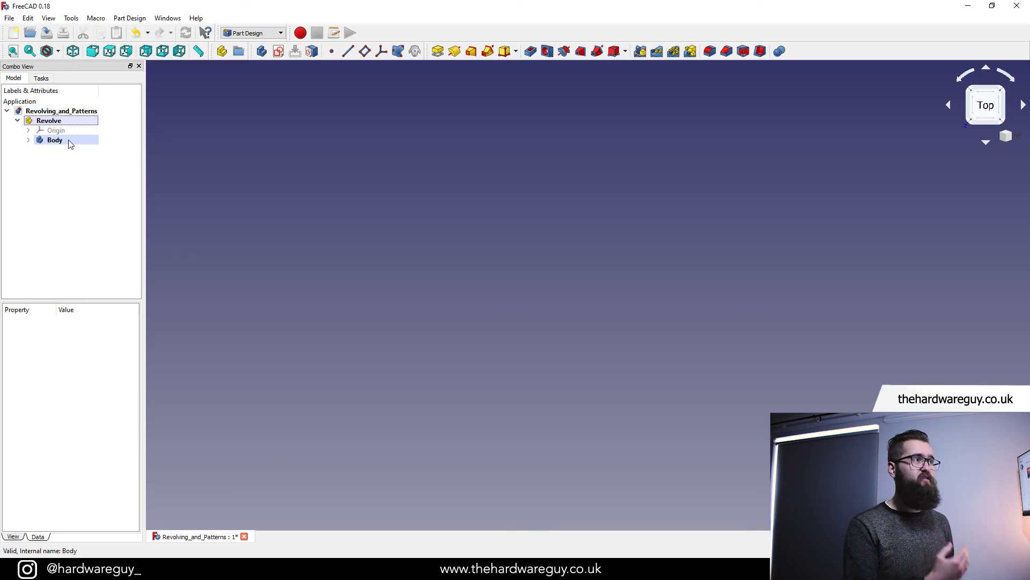
- Create a sketch on the XZ plane in the Body and start renaming it to Revolve001
{"action": "left_click", "coordinate": [278, 54]}
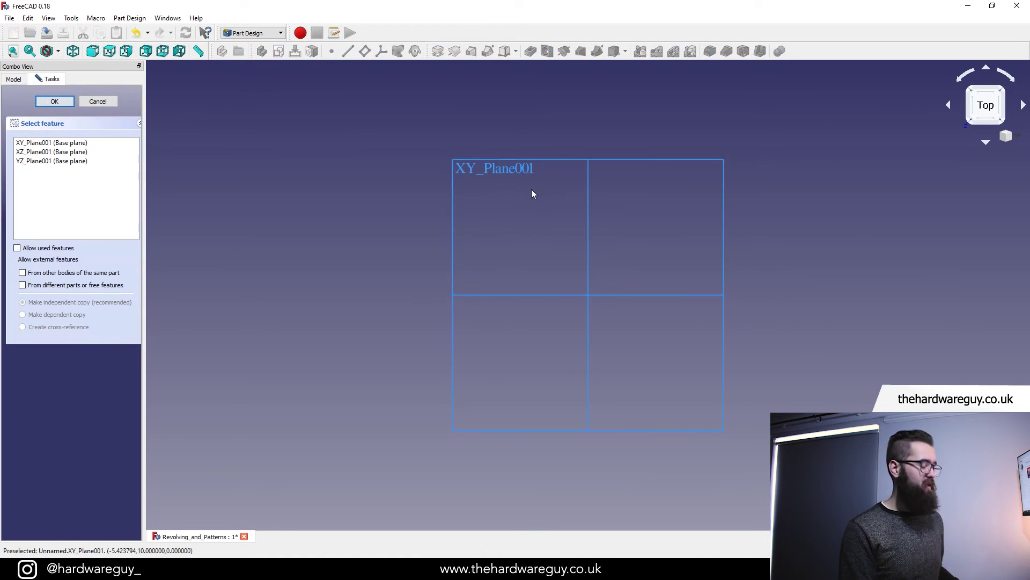
{"action": "middle_click_drag", "start_coordinate": [753, 286], "coordinate": [735, 187]}
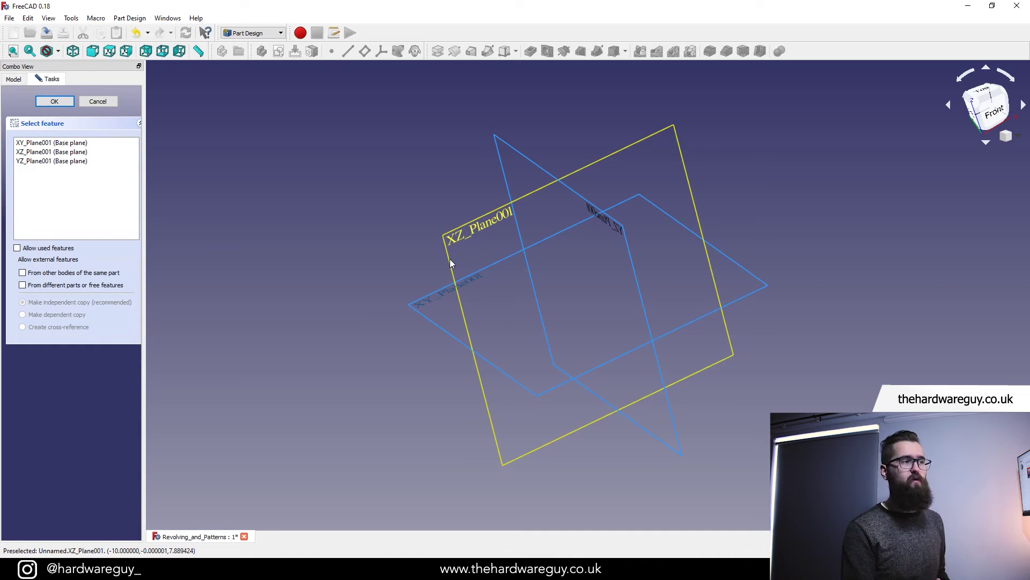
{"action": "left_click", "coordinate": [450, 260]}
{"action": "left_click", "coordinate": [23, 79]}
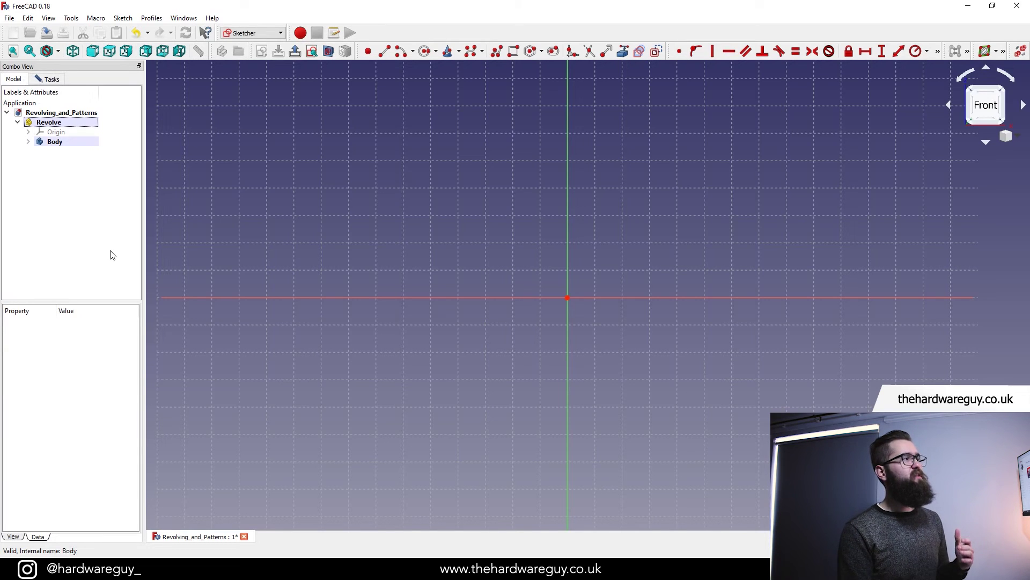
{"action": "left_click", "coordinate": [28, 141]}
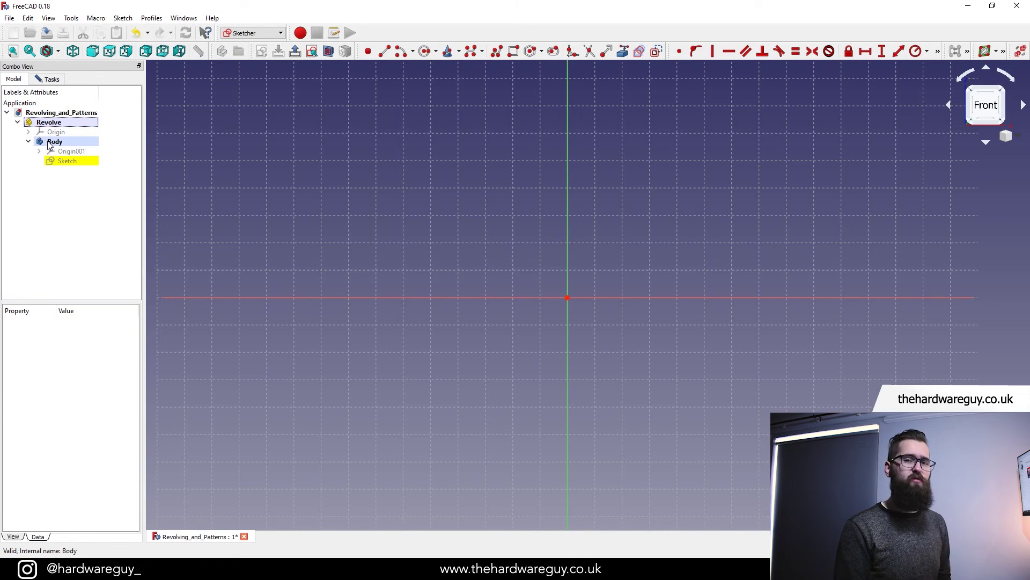
{"action": "right_click", "coordinate": [65, 162]}
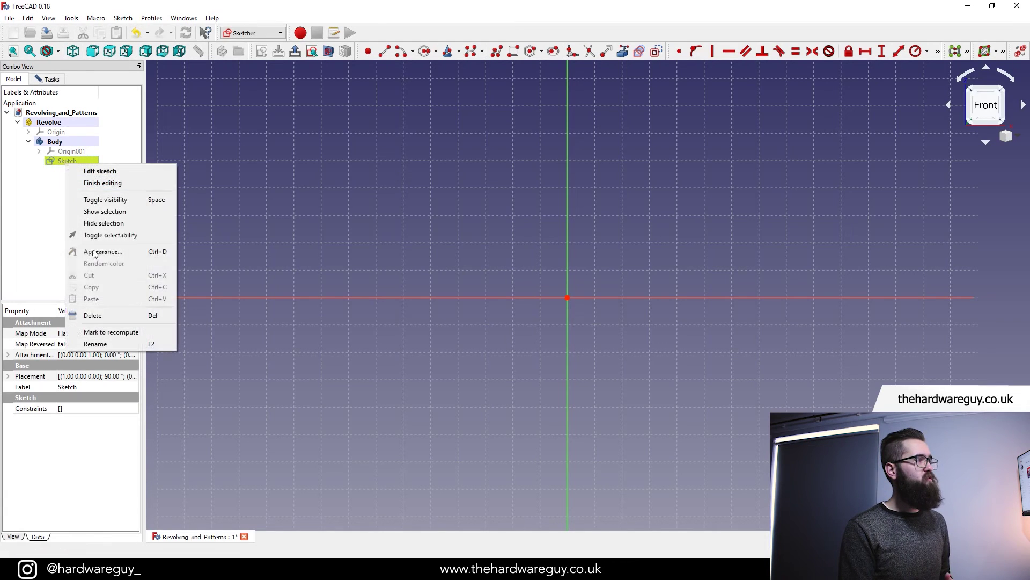
{"action": "left_click", "coordinate": [104, 344]}
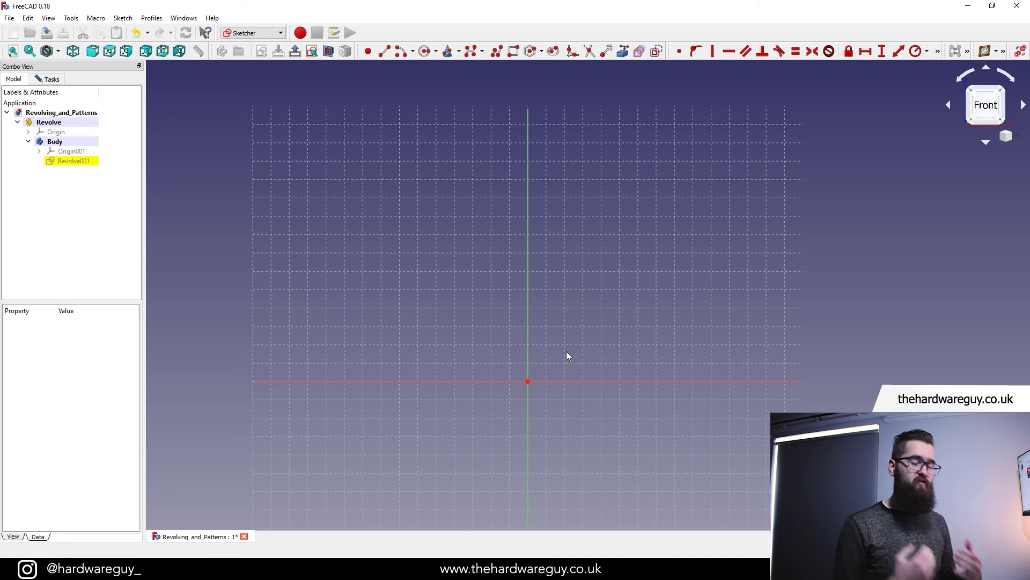
- In the Spreadsheet workbench, create a spreadsheet named 'Parameters' and open it for editing
{"action": "key", "text": "Escape"}
{"action": "left_click", "coordinate": [269, 32]}
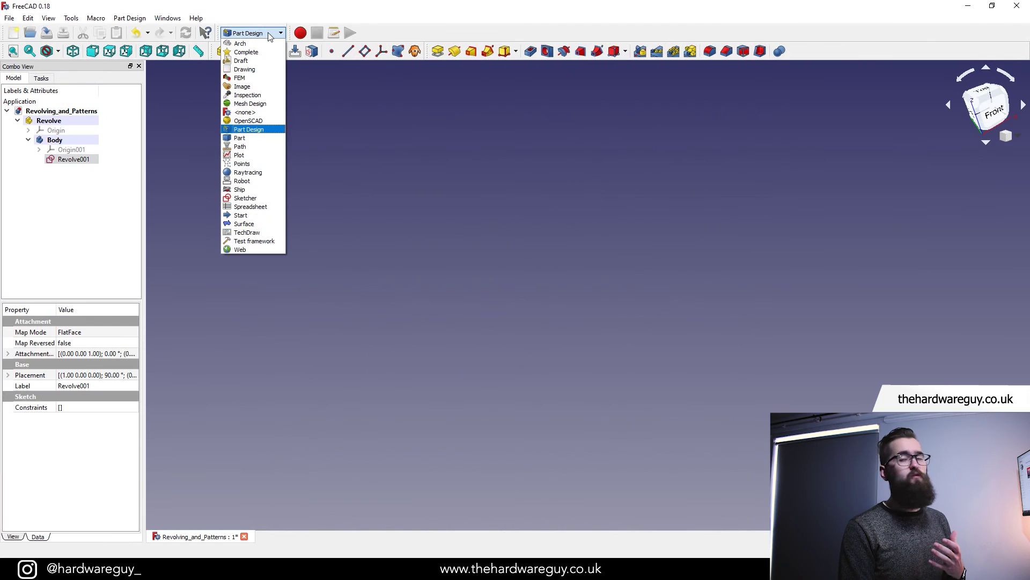
{"action": "left_click", "coordinate": [262, 206]}
{"action": "left_click", "coordinate": [123, 21]}
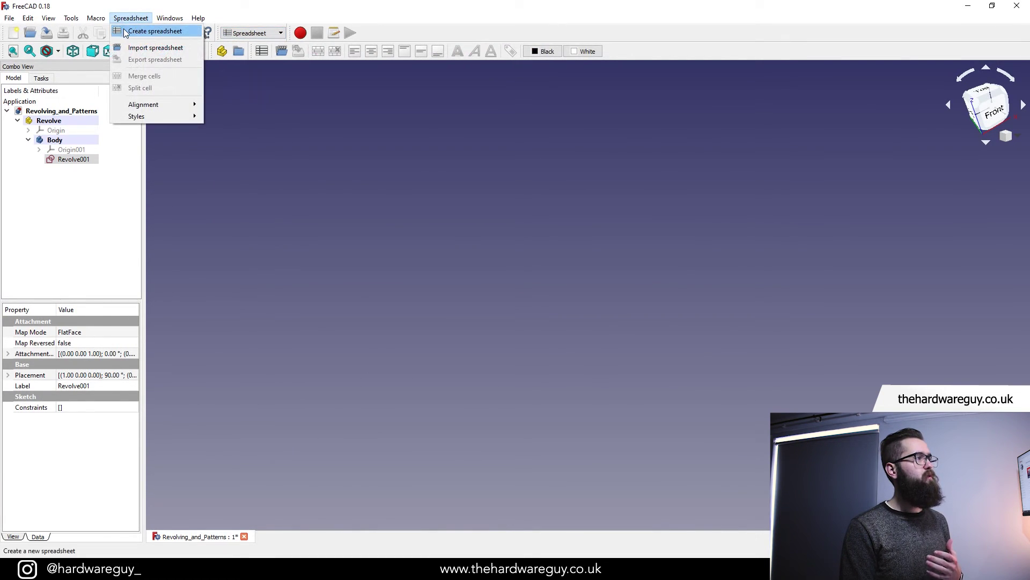
{"action": "left_click", "coordinate": [155, 31]}
{"action": "left_click", "coordinate": [56, 169]}
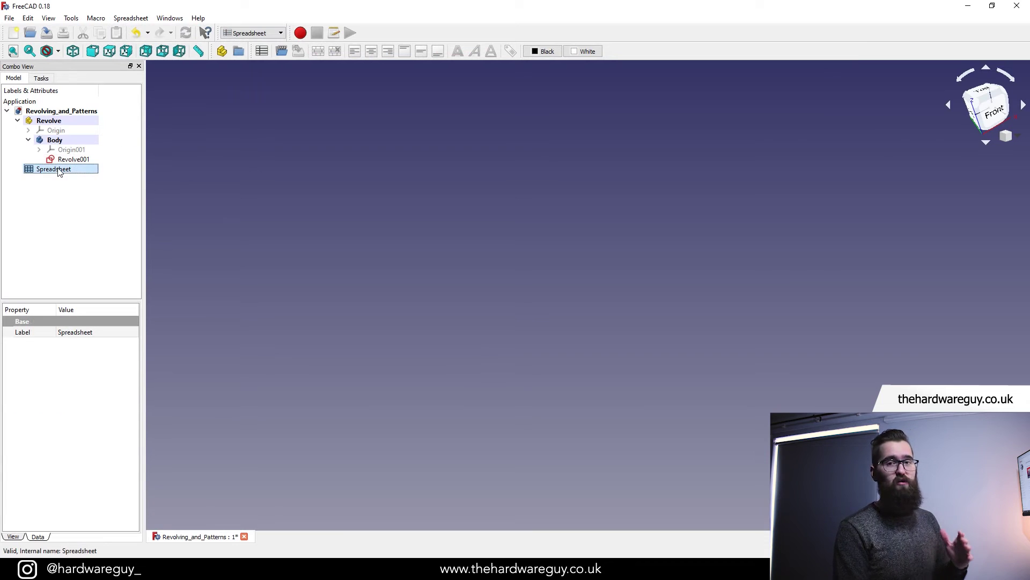
{"action": "right_click", "coordinate": [58, 171]}
{"action": "left_click", "coordinate": [92, 338]}
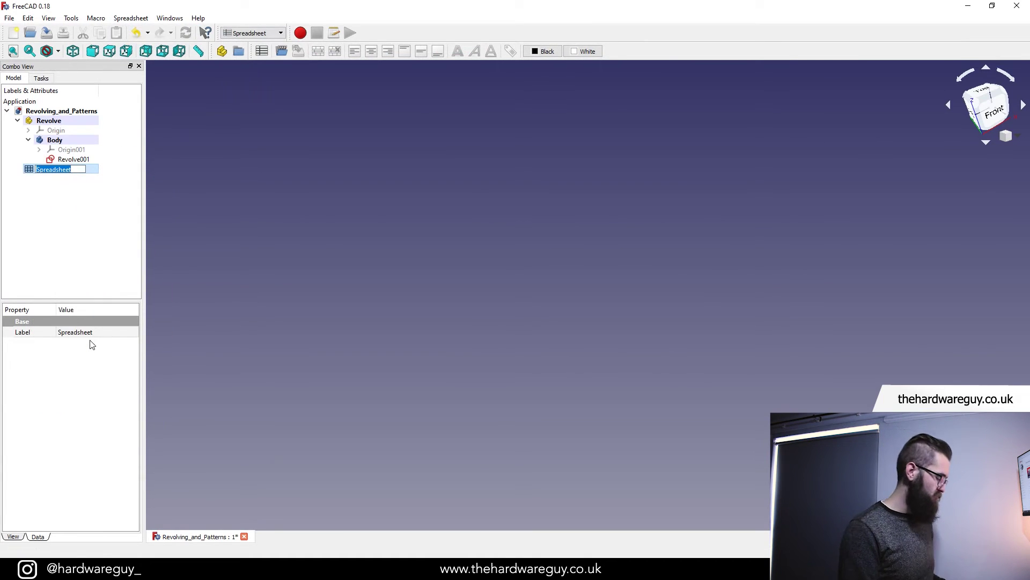
{"action": "type", "text": "Parameters"}
{"action": "key", "text": "Return"}
{"action": "double_click", "coordinate": [55, 170]}
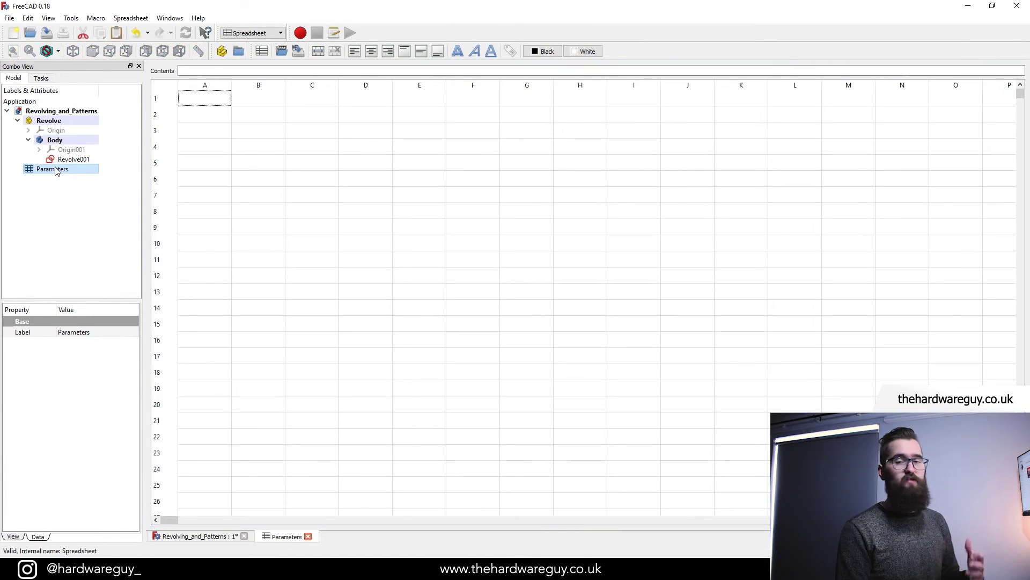
- Enter the labels and give cell B1 the mm unit and the alias top_radius
{"action": "left_click", "coordinate": [188, 103]}
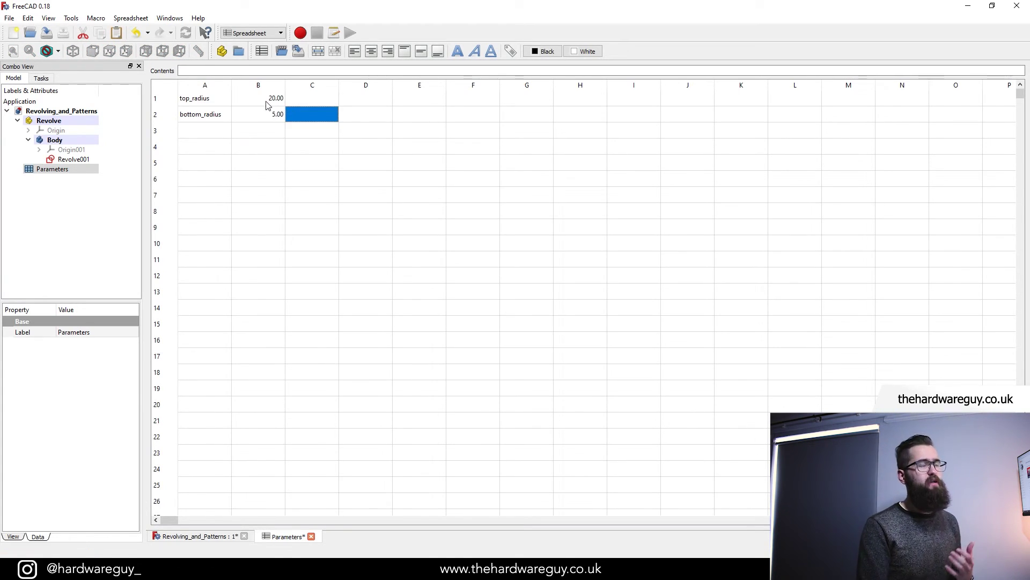
{"action": "left_click_drag", "start_coordinate": [268, 99], "coordinate": [271, 112]}
{"action": "right_click", "coordinate": [271, 107]}
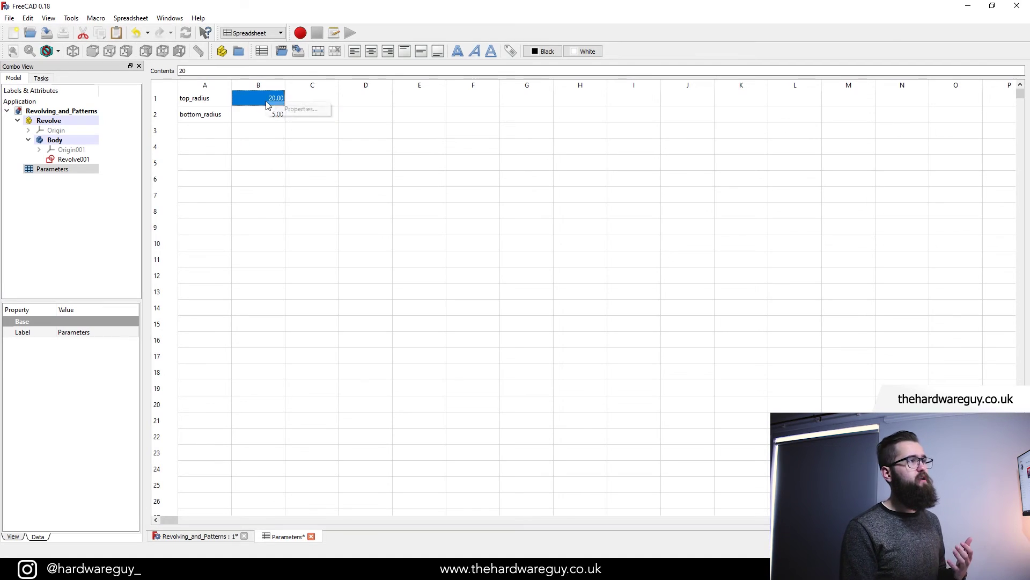
{"action": "left_click", "coordinate": [296, 108]}
{"action": "left_click", "coordinate": [518, 230]}
{"action": "left_click", "coordinate": [497, 246]}
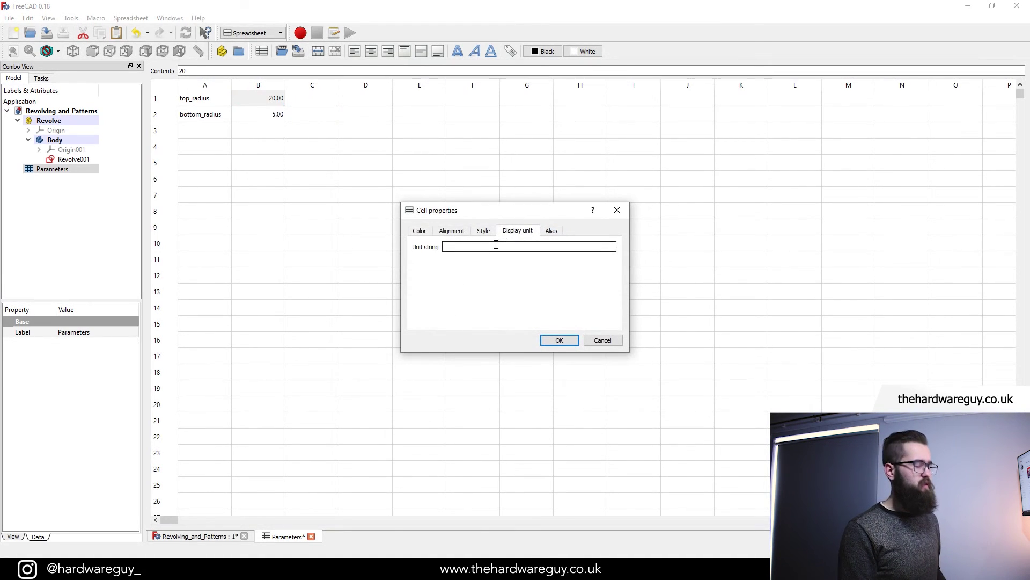
{"action": "type", "text": "mm"}
{"action": "left_click", "coordinate": [548, 232]}
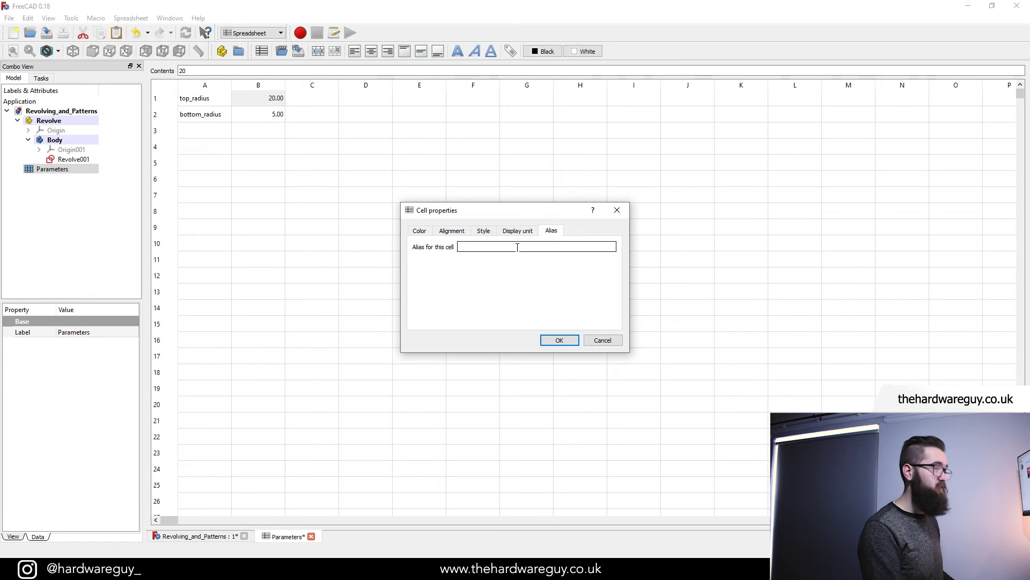
{"action": "left_click", "coordinate": [517, 247]}
{"action": "type", "text": "top_radius"}
{"action": "left_click", "coordinate": [558, 341]}
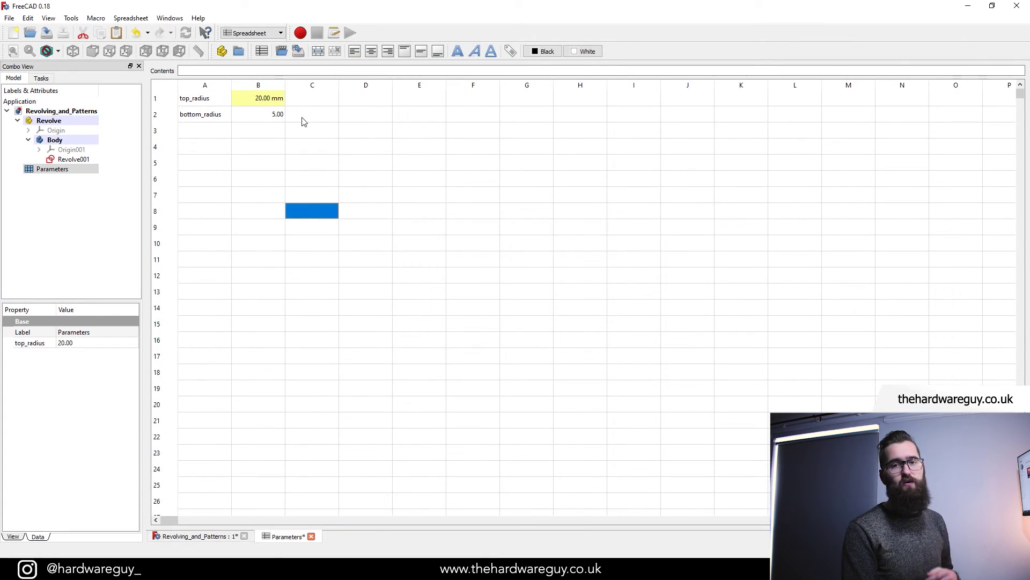
- Give cell B2 the alias bottom_radius
{"action": "right_click", "coordinate": [278, 115]}
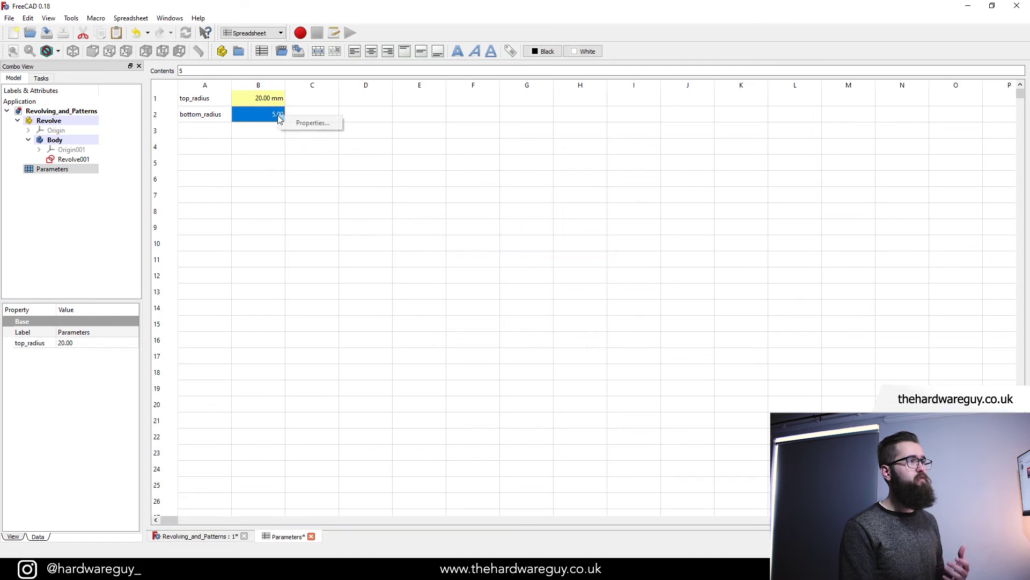
{"action": "left_click", "coordinate": [313, 122]}
{"action": "left_click", "coordinate": [552, 230]}
{"action": "left_click", "coordinate": [517, 247]}
{"action": "type", "text": "bottom_radius"}
{"action": "left_click", "coordinate": [558, 342]}
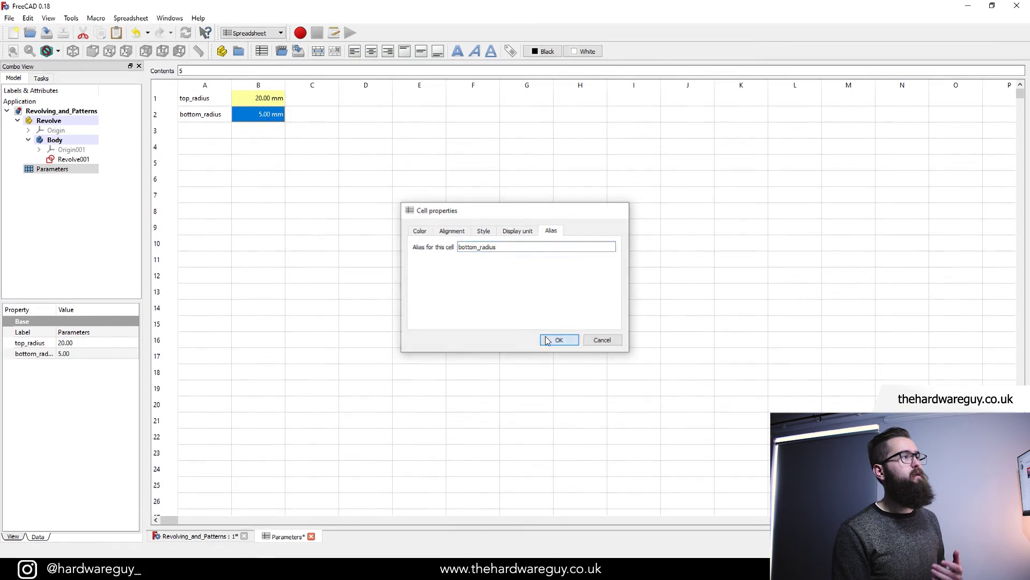
{"action": "left_click", "coordinate": [394, 226]}
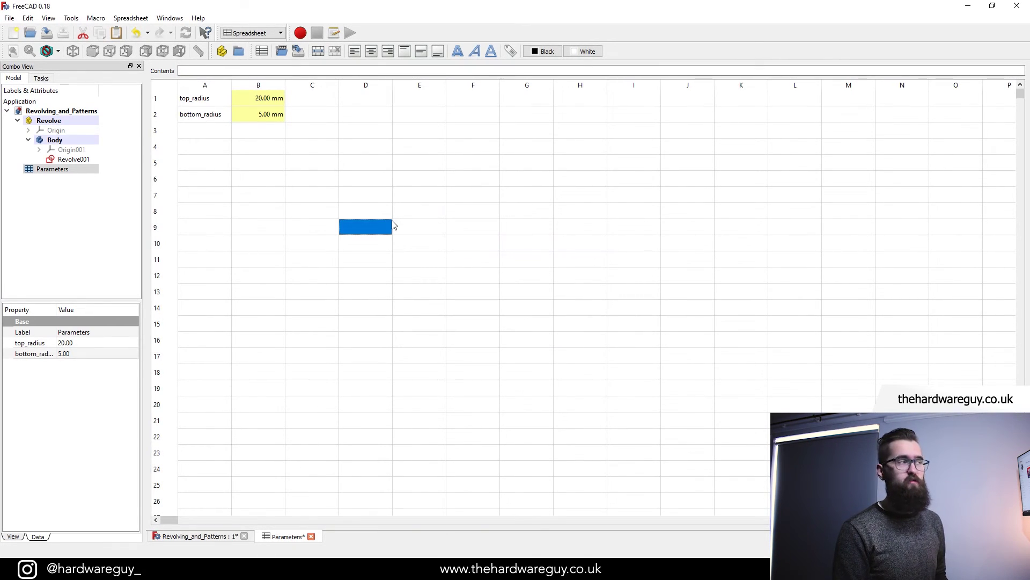
- Draw a closed six-line stepped profile starting at the sketch origin, left edge on the vertical axis
{"action": "left_click", "coordinate": [215, 537]}
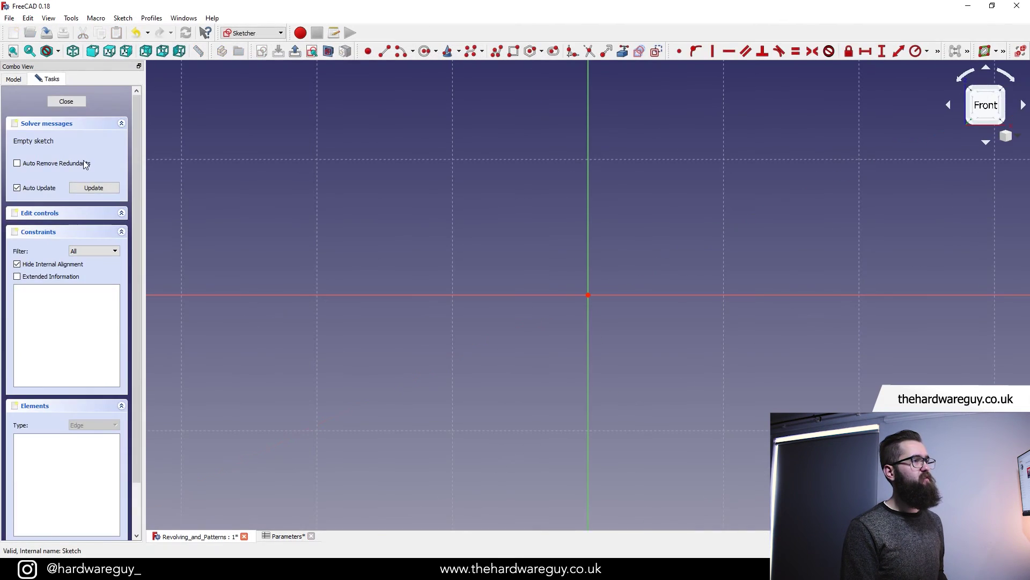
{"action": "scroll", "coordinate": [553, 301], "scroll_direction": "down", "scroll_amount": 5}
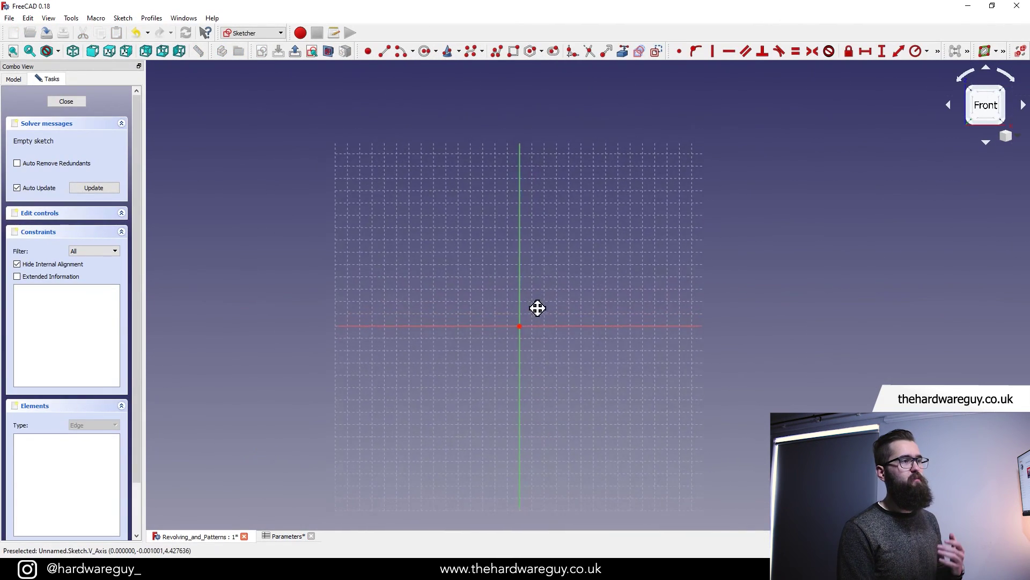
{"action": "left_click", "coordinate": [385, 52]}
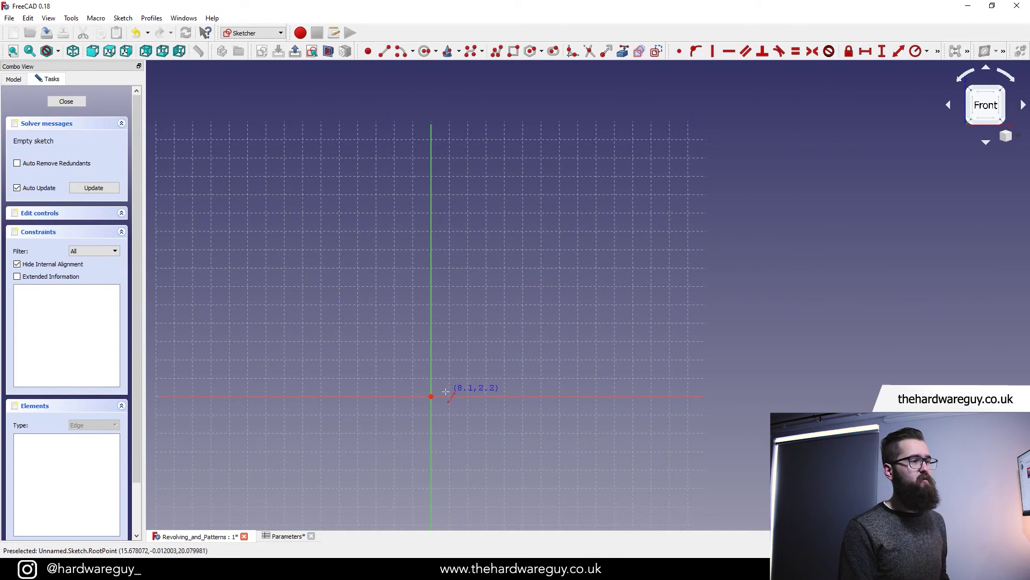
{"action": "left_click", "coordinate": [431, 396]}
{"action": "left_click", "coordinate": [489, 396]}
{"action": "left_click", "coordinate": [488, 246]}
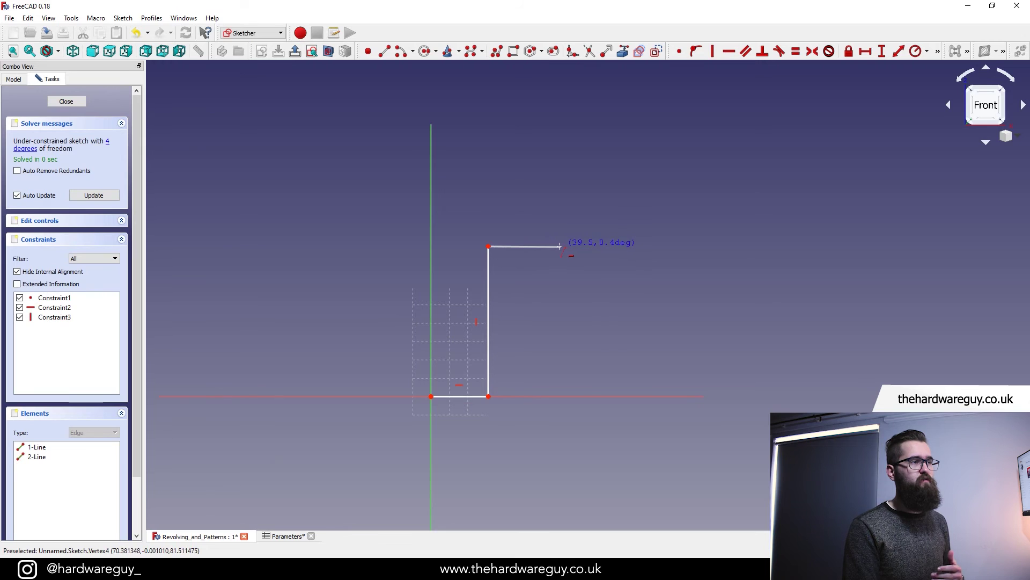
{"action": "left_click", "coordinate": [561, 247]}
{"action": "left_click", "coordinate": [561, 202]}
{"action": "left_click", "coordinate": [431, 201]}
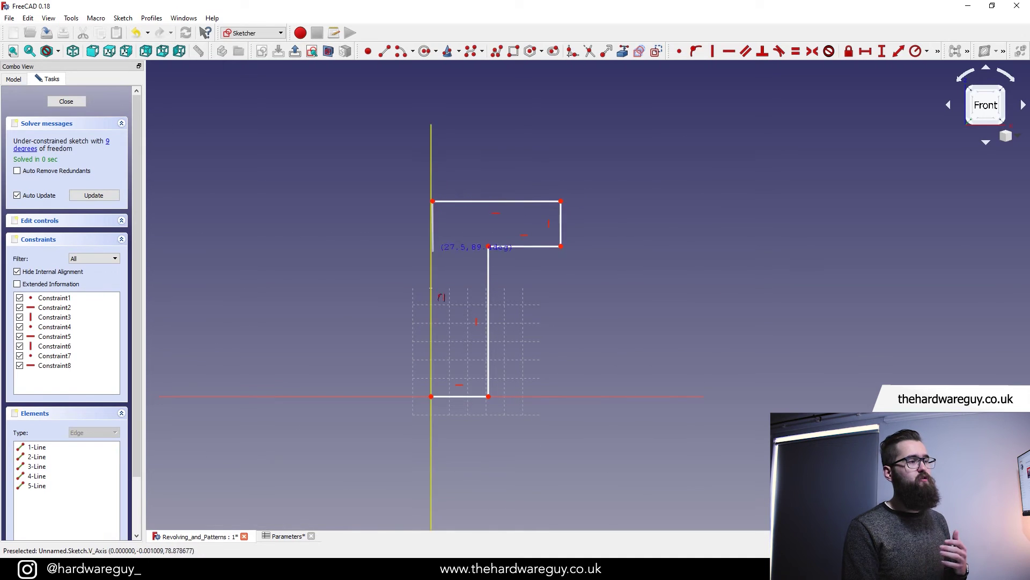
{"action": "left_click", "coordinate": [431, 396]}
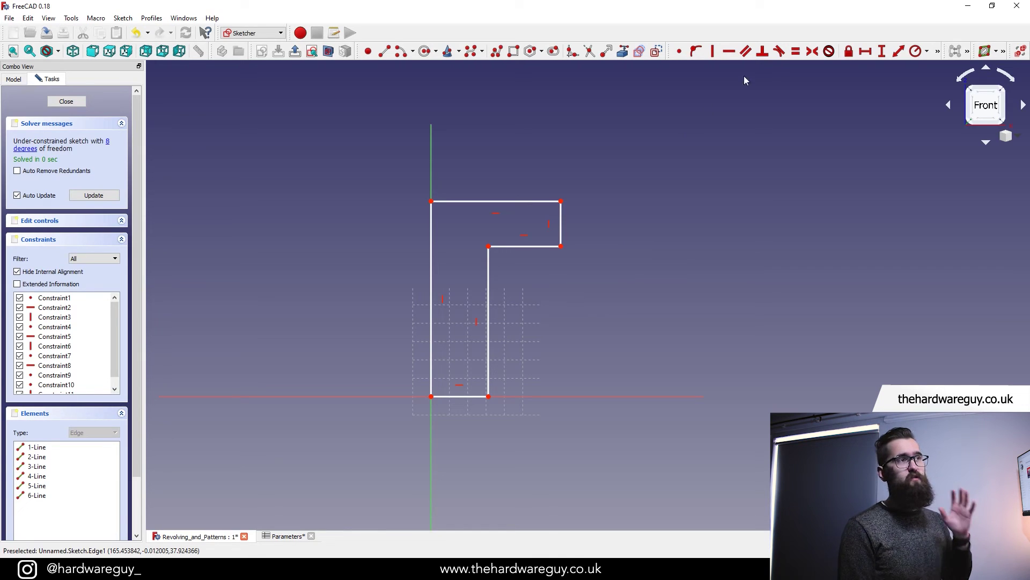
{"action": "left_click", "coordinate": [866, 51]}
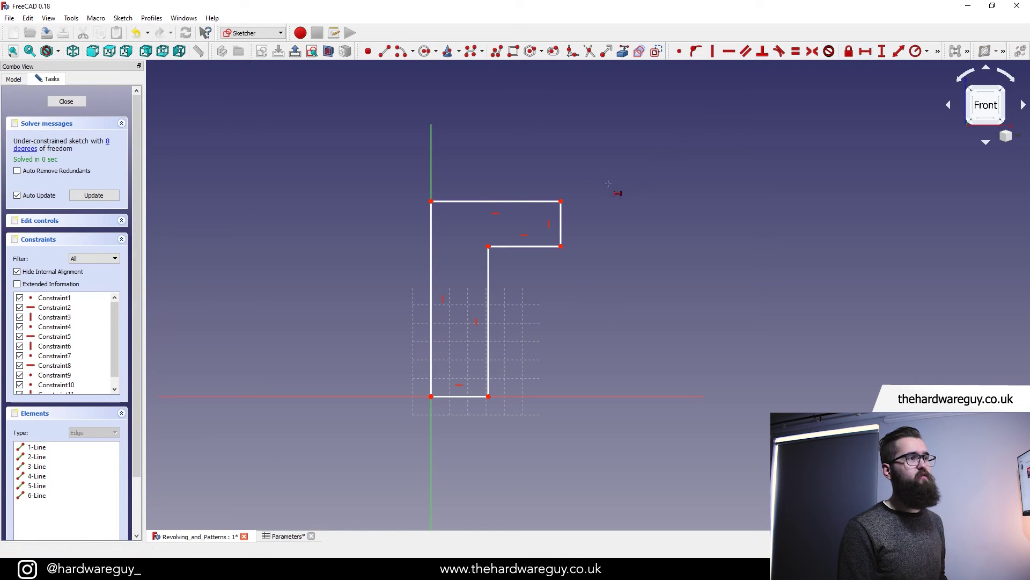
- Constrain the top edge width to 20 mm using the expression Parameters.top_radius
{"action": "left_click", "coordinate": [432, 201]}
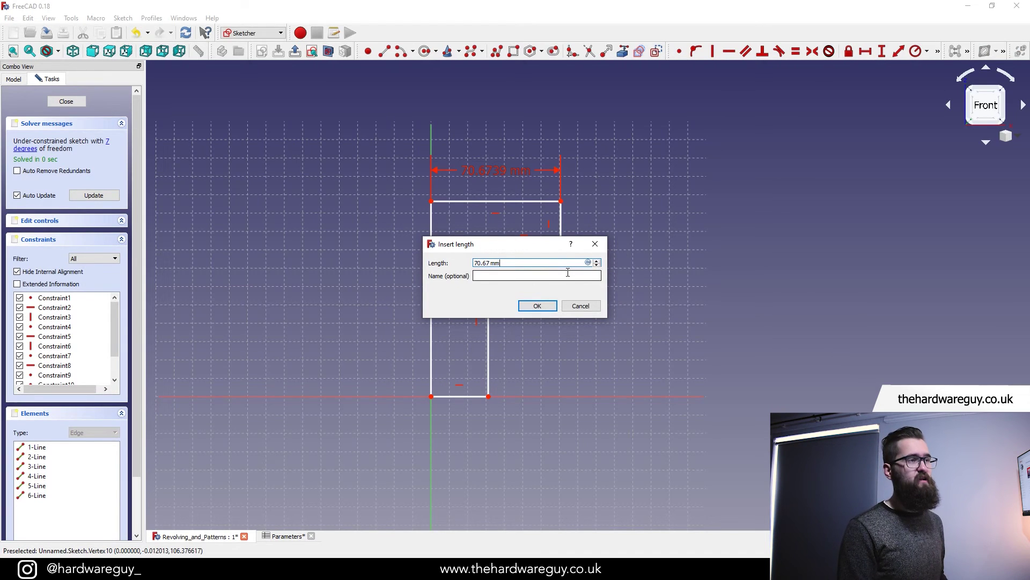
{"action": "left_click", "coordinate": [588, 263]}
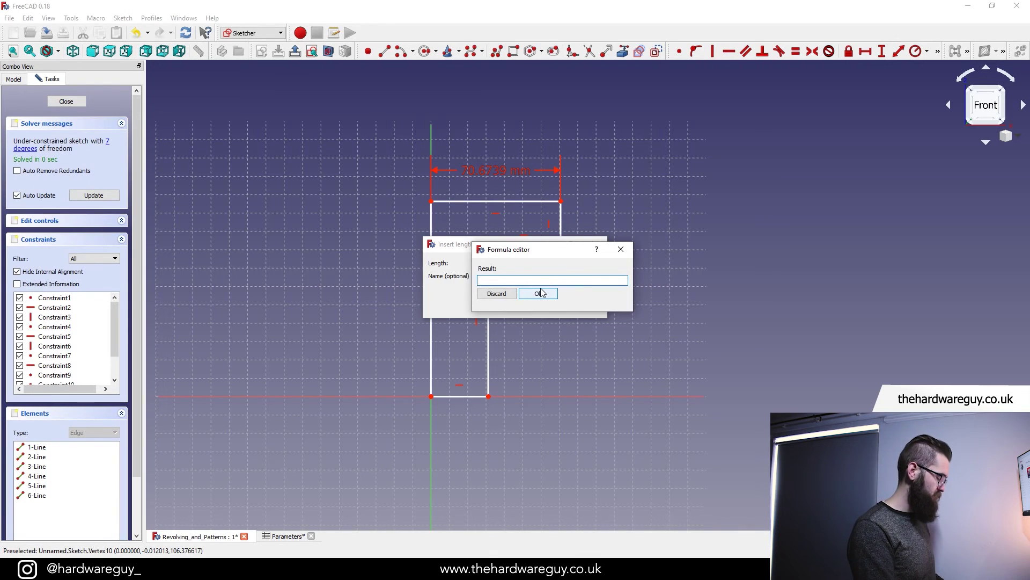
{"action": "type", "text": "para"}
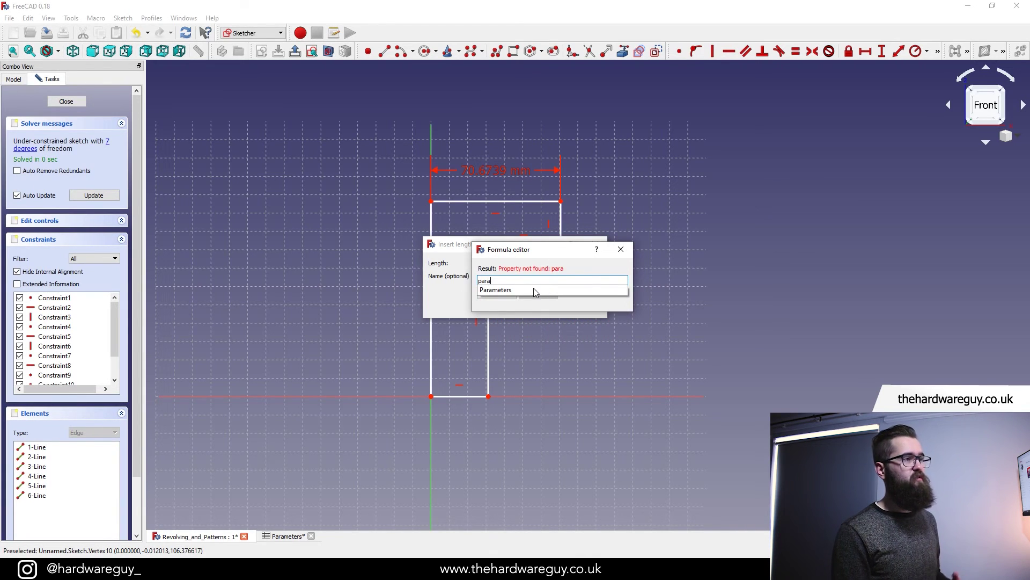
{"action": "left_click", "coordinate": [526, 288]}
{"action": "type", "text": "ters.top"}
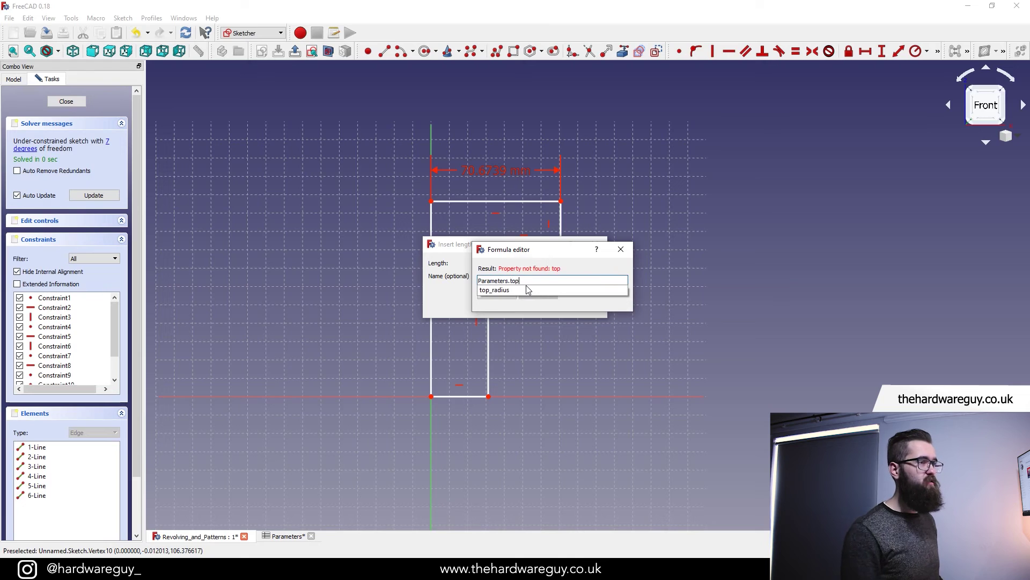
{"action": "left_click", "coordinate": [487, 289]}
{"action": "left_click", "coordinate": [536, 294]}
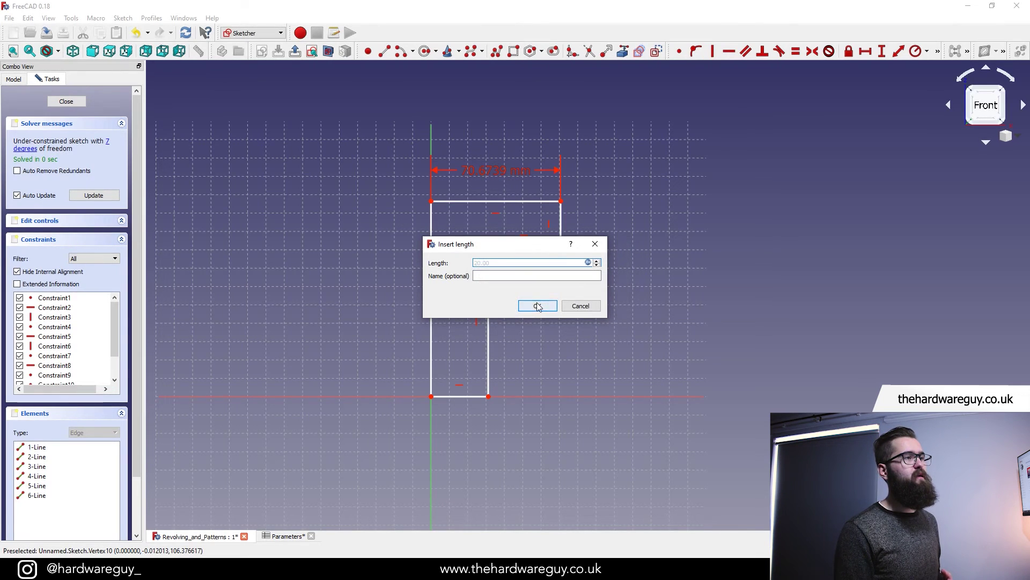
{"action": "left_click", "coordinate": [537, 302]}
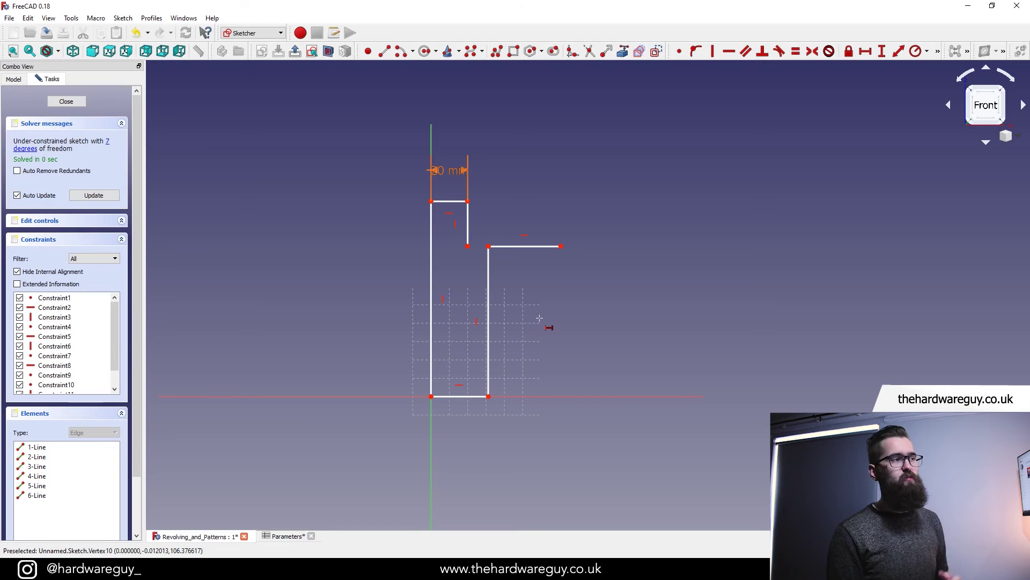
- Constrain the bottom edge width to 5 mm using Parameters.bottom_radius
{"action": "left_click", "coordinate": [864, 53]}
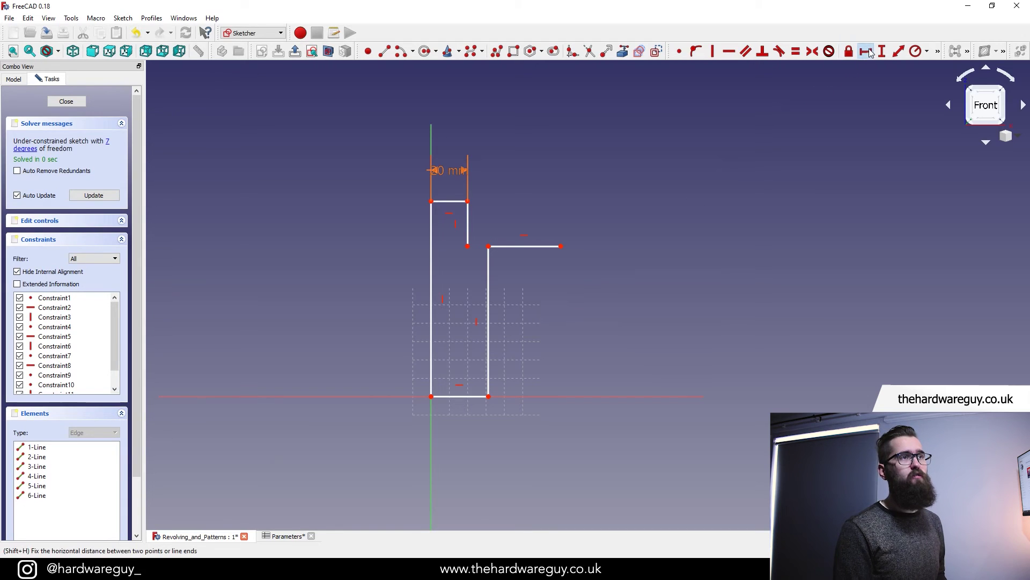
{"action": "left_click", "coordinate": [430, 396]}
{"action": "left_click", "coordinate": [489, 396]}
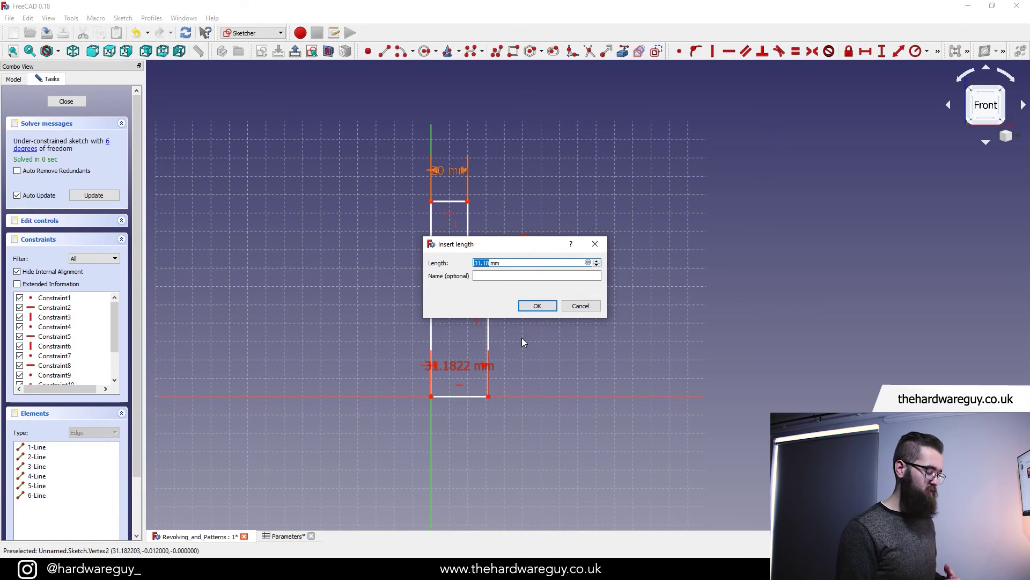
{"action": "left_click", "coordinate": [583, 263]}
{"action": "left_click", "coordinate": [588, 263]}
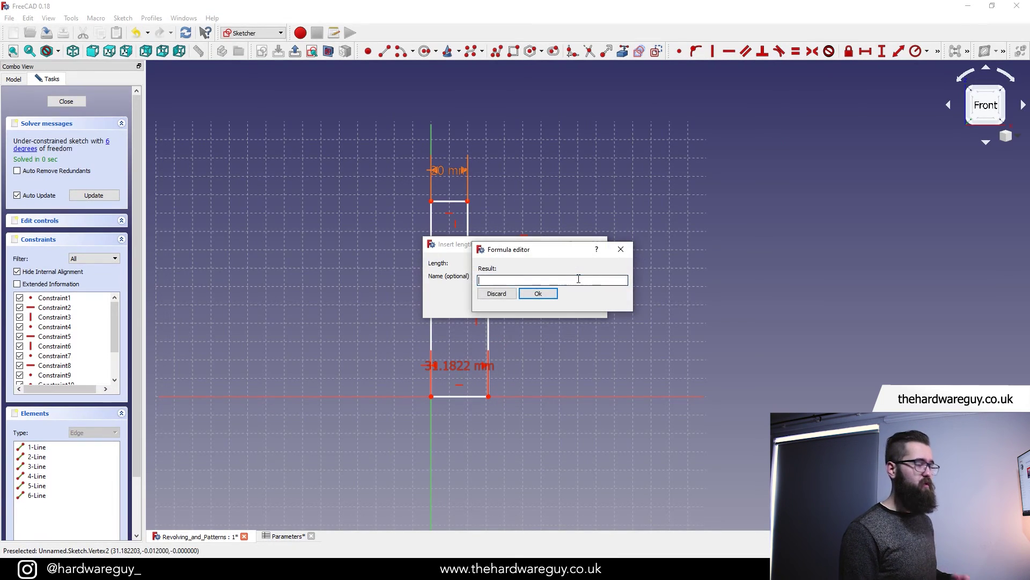
{"action": "type", "text": "Parameters.bottom_radius"}
{"action": "key", "text": "Return"}
{"action": "key", "text": "Return"}
{"action": "scroll", "coordinate": [437, 362], "scroll_direction": "up", "scroll_amount": 2}
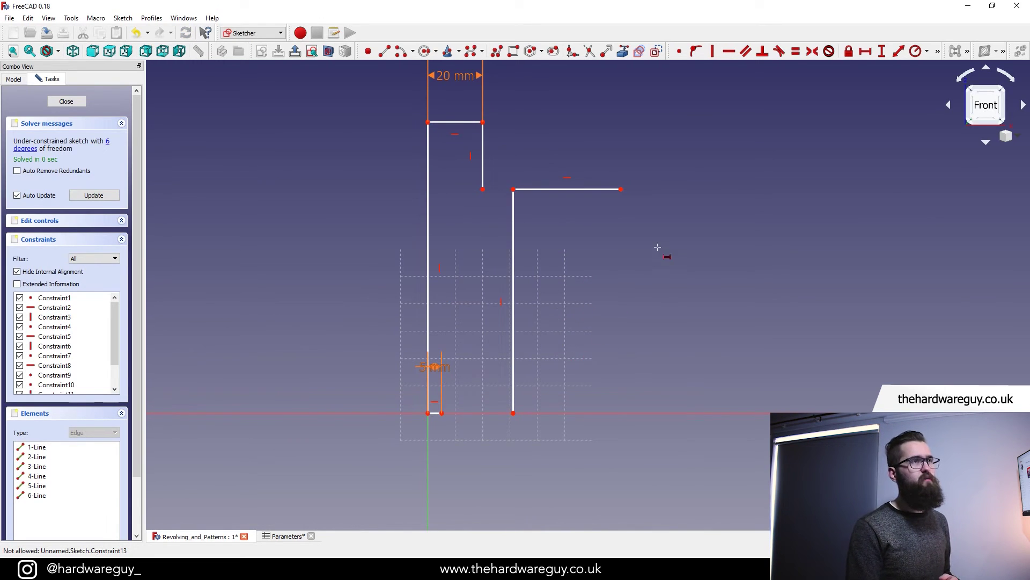
- Rejoin the detached profile corners with coincident constraints
{"action": "left_click", "coordinate": [681, 54]}
{"action": "scroll", "coordinate": [491, 422], "scroll_direction": "up", "scroll_amount": 2}
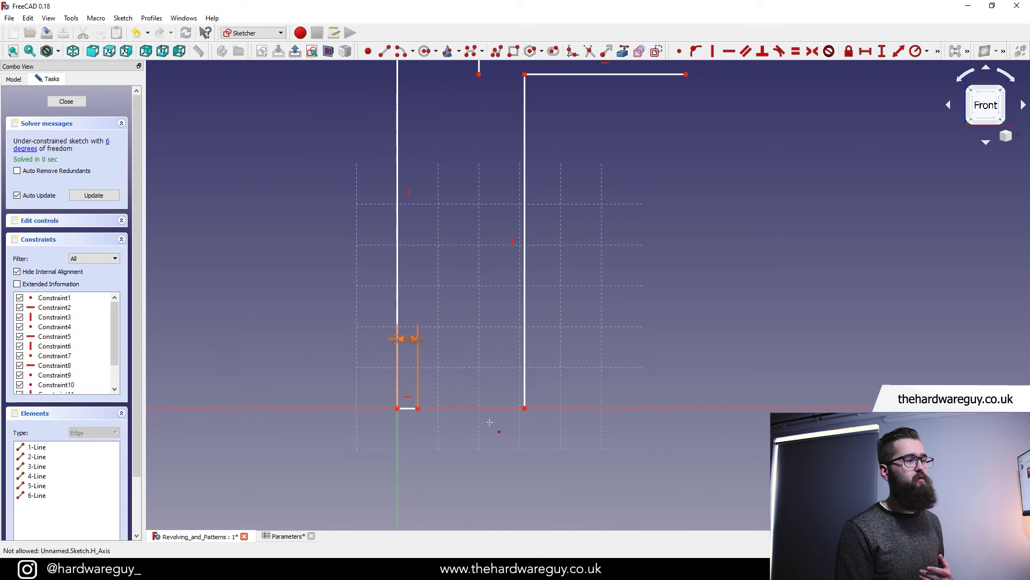
{"action": "left_click", "coordinate": [419, 408]}
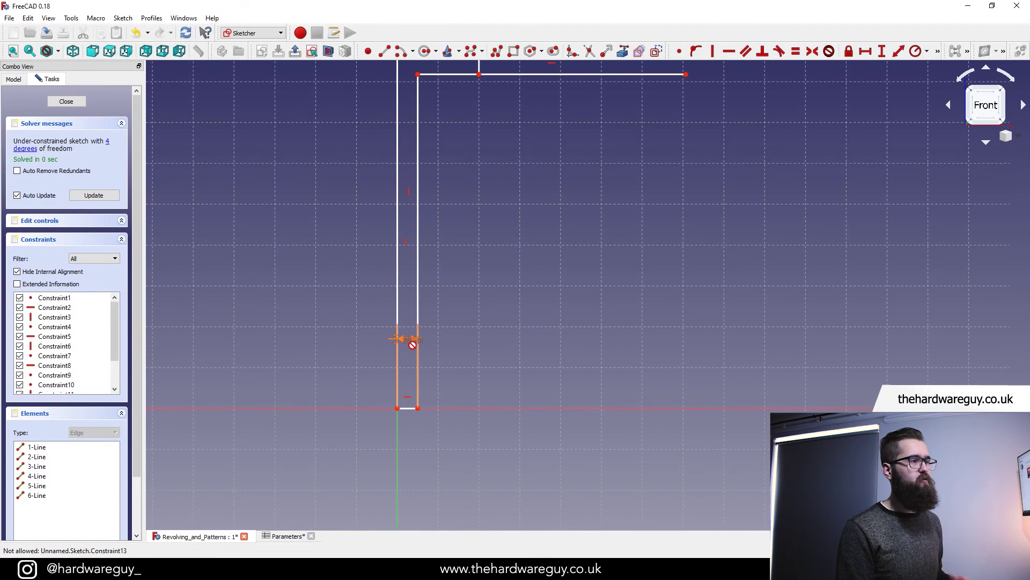
{"action": "left_click_drag", "start_coordinate": [407, 339], "coordinate": [436, 454]}
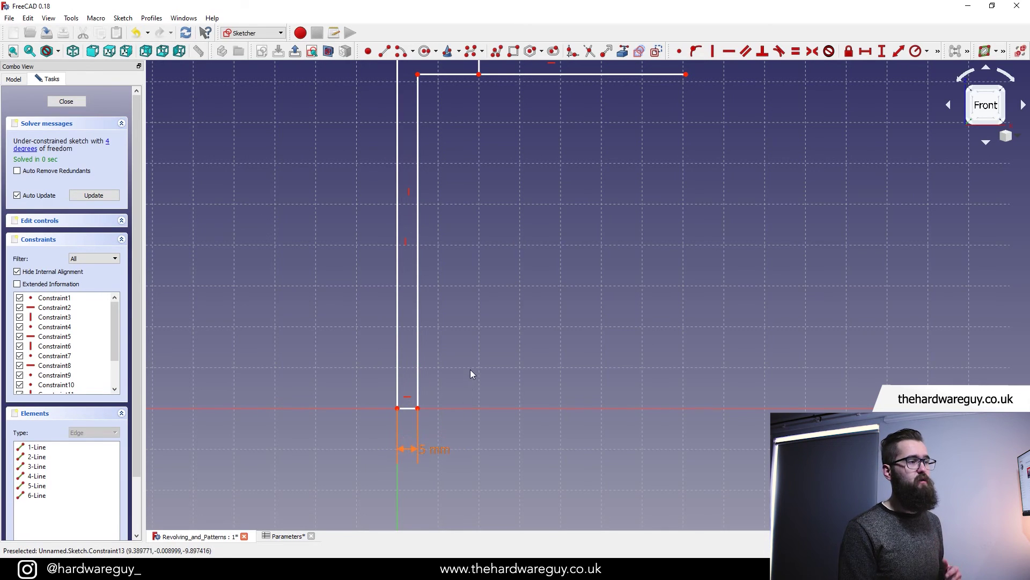
{"action": "middle_click_drag", "start_coordinate": [506, 310], "coordinate": [453, 458]}
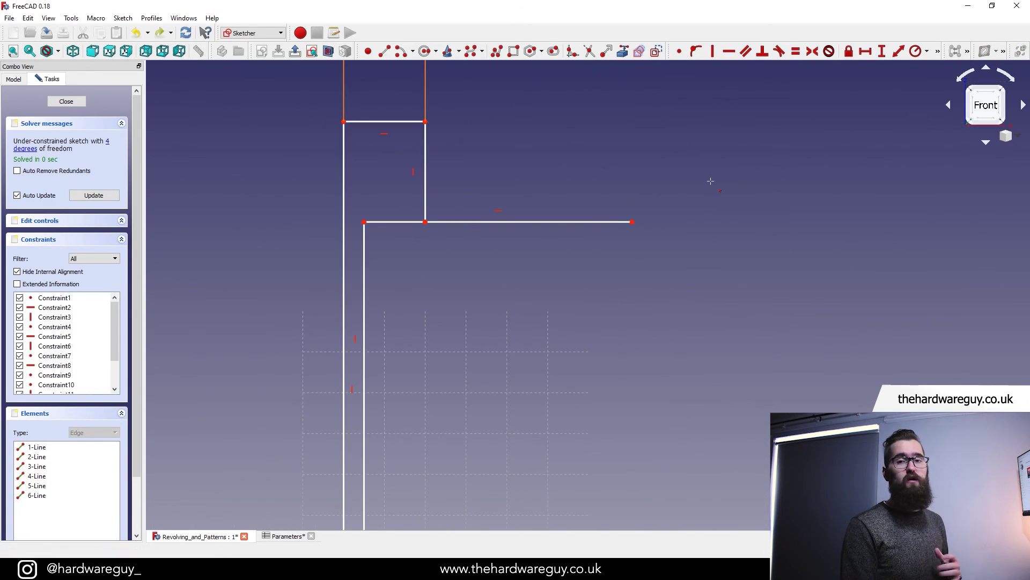
{"action": "left_click", "coordinate": [680, 51]}
{"action": "left_click", "coordinate": [632, 222]}
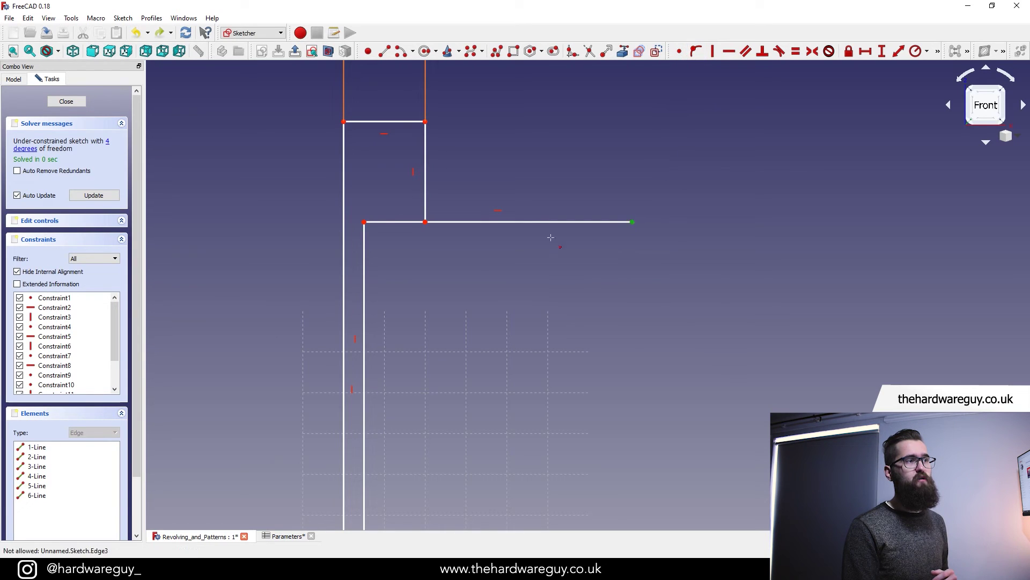
{"action": "left_click", "coordinate": [425, 223]}
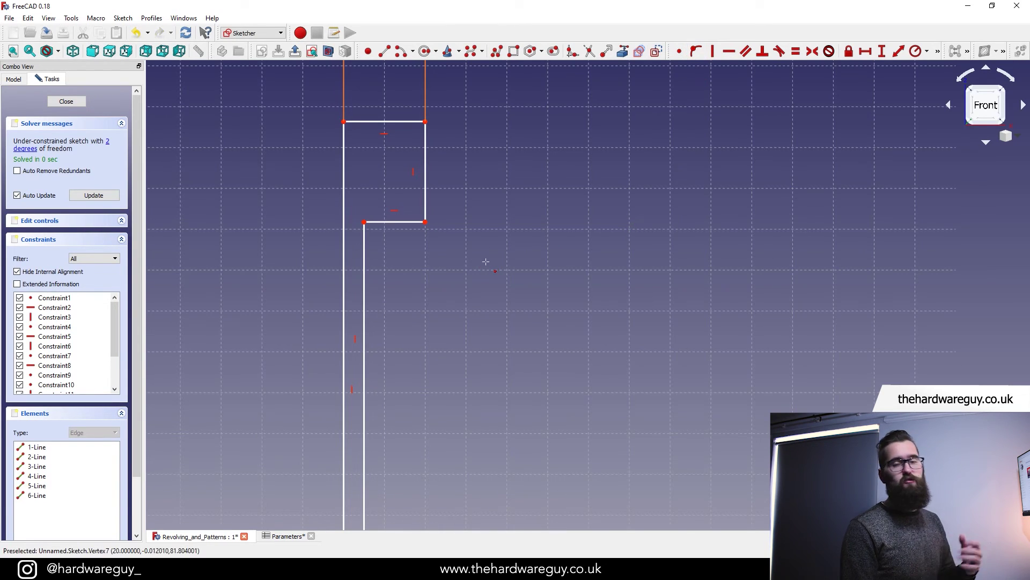
{"action": "right_click", "coordinate": [463, 310]}
{"action": "scroll", "coordinate": [463, 310], "scroll_direction": "down", "scroll_amount": 5}
{"action": "scroll", "coordinate": [479, 329], "scroll_direction": "up", "scroll_amount": 4}
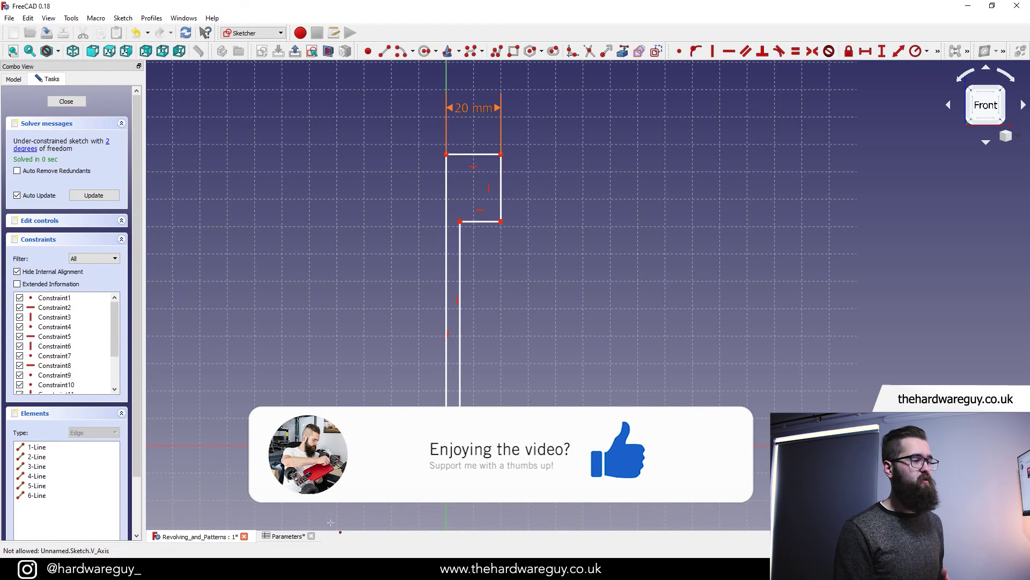
- Label cell A3 of the Parameters spreadsheet 'top_height'
{"action": "left_click", "coordinate": [297, 537]}
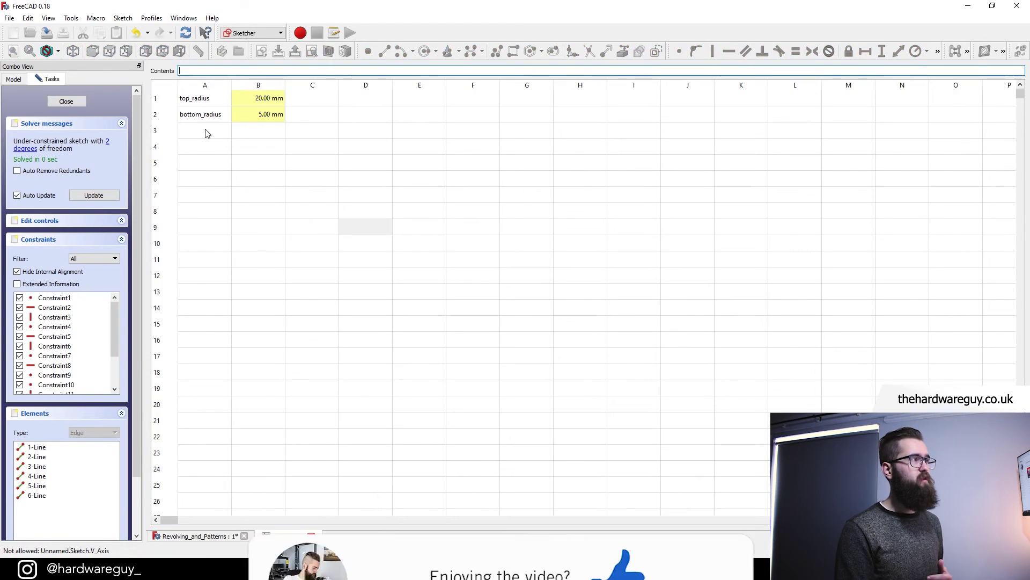
{"action": "left_click", "coordinate": [220, 133]}
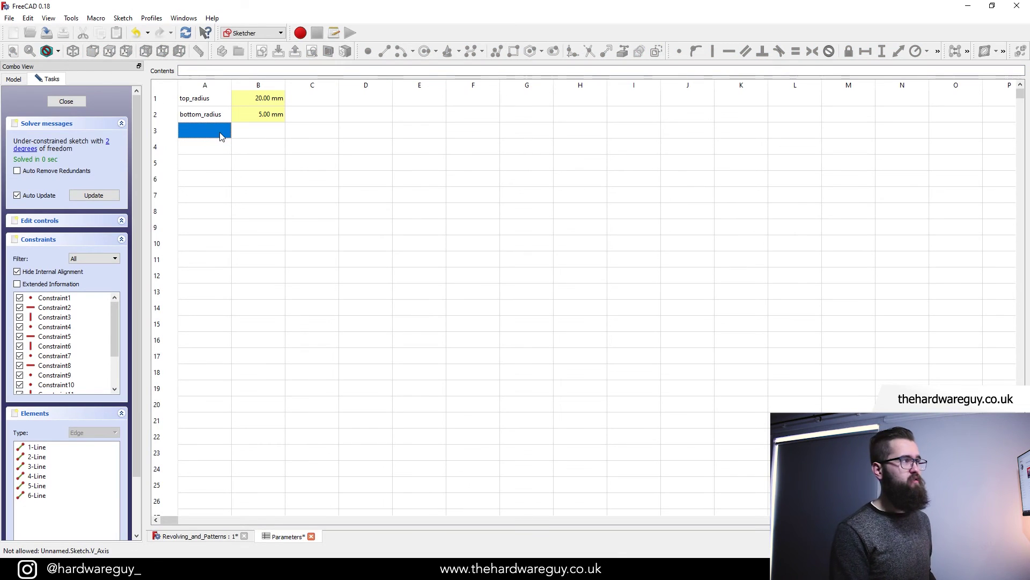
{"action": "double_click", "coordinate": [220, 133]}
{"action": "type", "text": "top_height"}
{"action": "key", "text": "Return"}
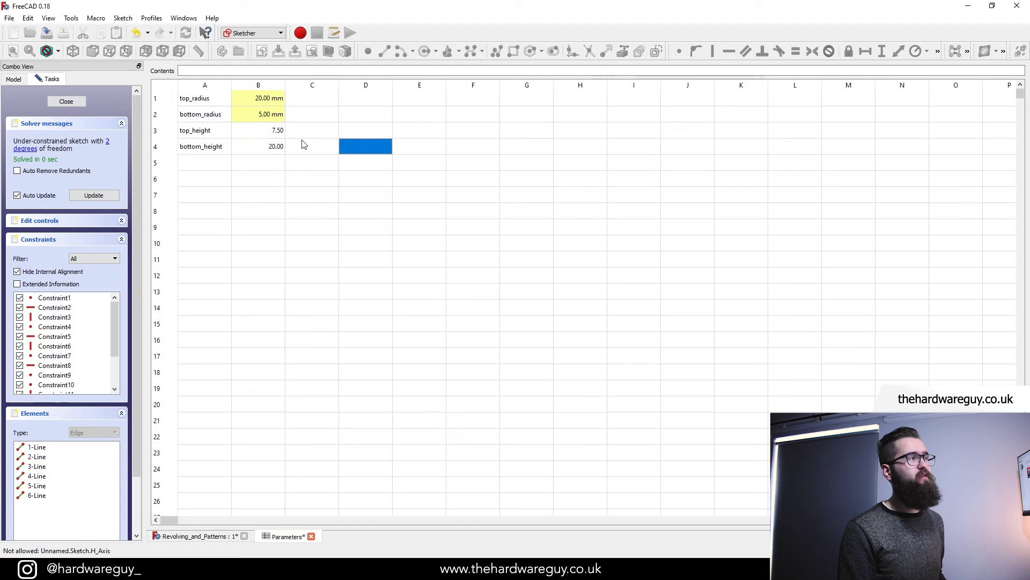
- Give cell B4 the alias bottom_height, then bring the revolve sketch back
{"action": "left_click", "coordinate": [278, 131]}
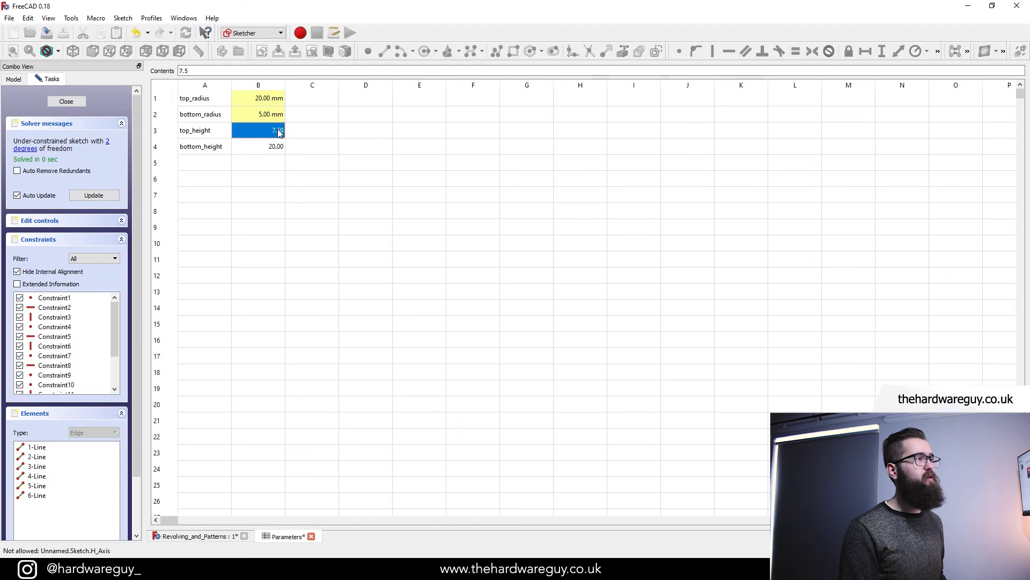
{"action": "right_click", "coordinate": [278, 131]}
{"action": "left_click", "coordinate": [313, 137]}
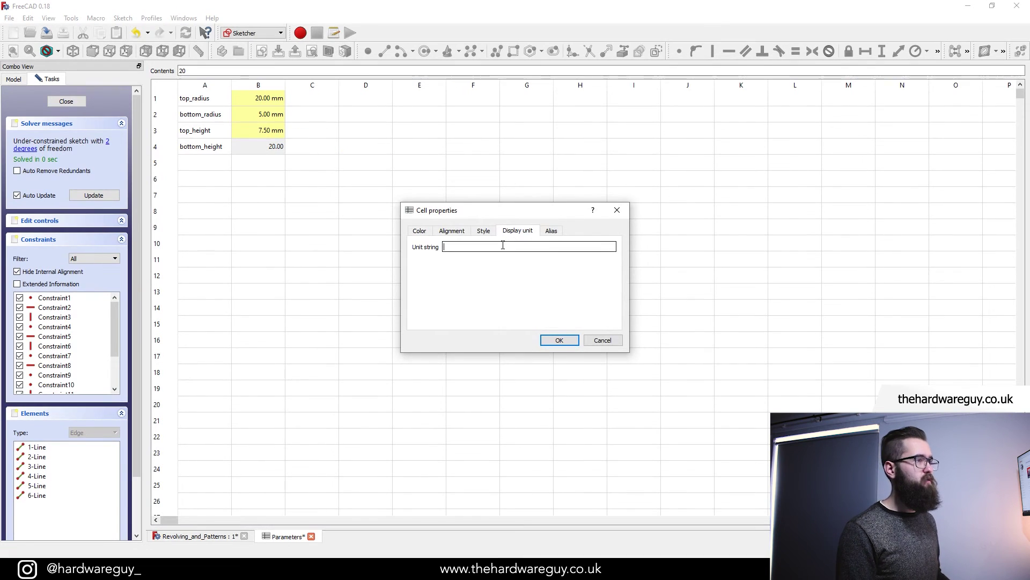
{"action": "left_click", "coordinate": [552, 230]}
{"action": "left_click", "coordinate": [522, 247]}
{"action": "type", "text": "bottom_height"}
{"action": "left_click", "coordinate": [558, 340]}
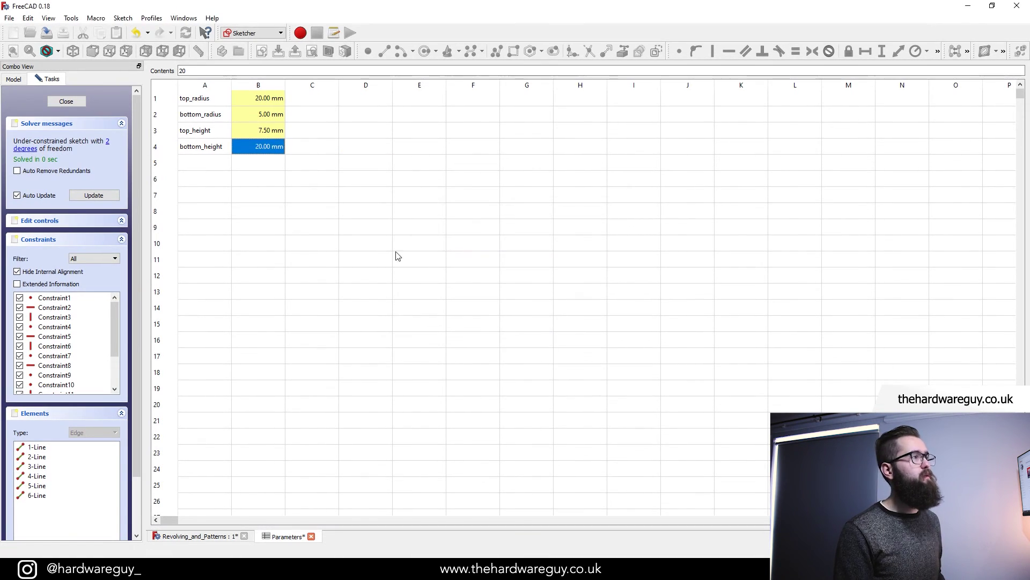
{"action": "left_click", "coordinate": [408, 259]}
{"action": "left_click", "coordinate": [202, 536]}
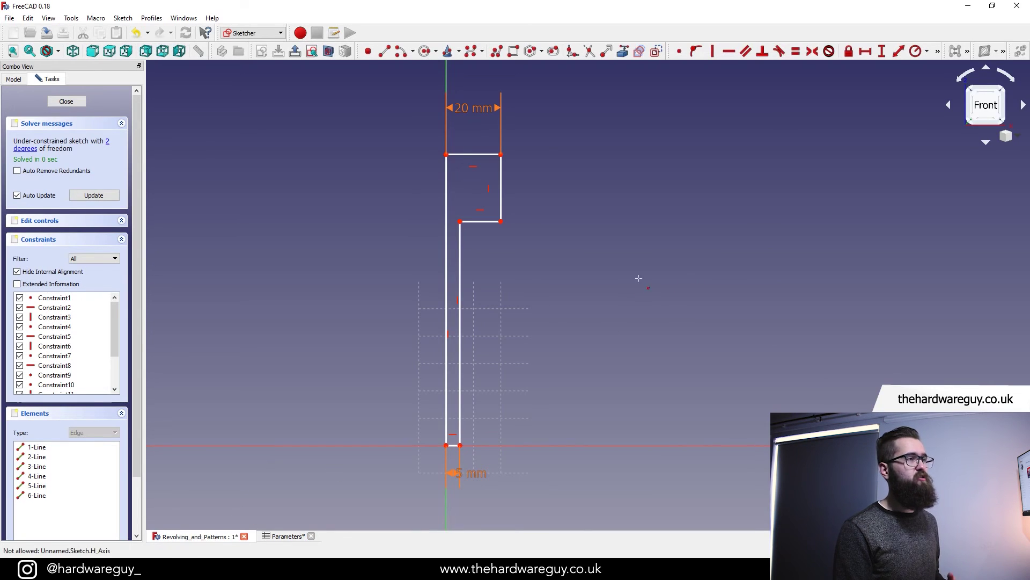
- Constrain the lower step height to 20 mm with Parameters.bottom_height
{"action": "middle_click_drag", "start_coordinate": [654, 296], "coordinate": [656, 281]}
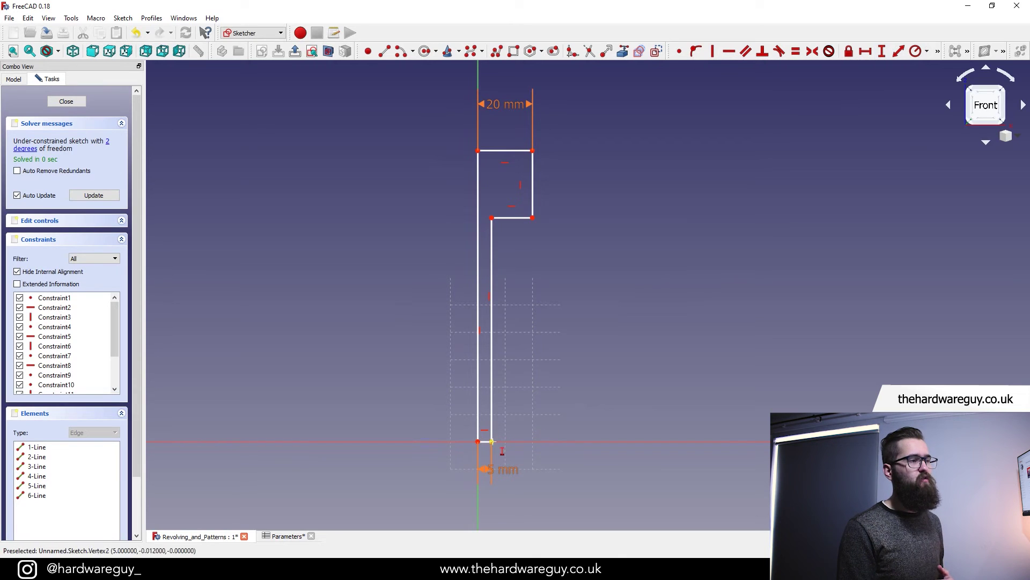
{"action": "left_click", "coordinate": [492, 442]}
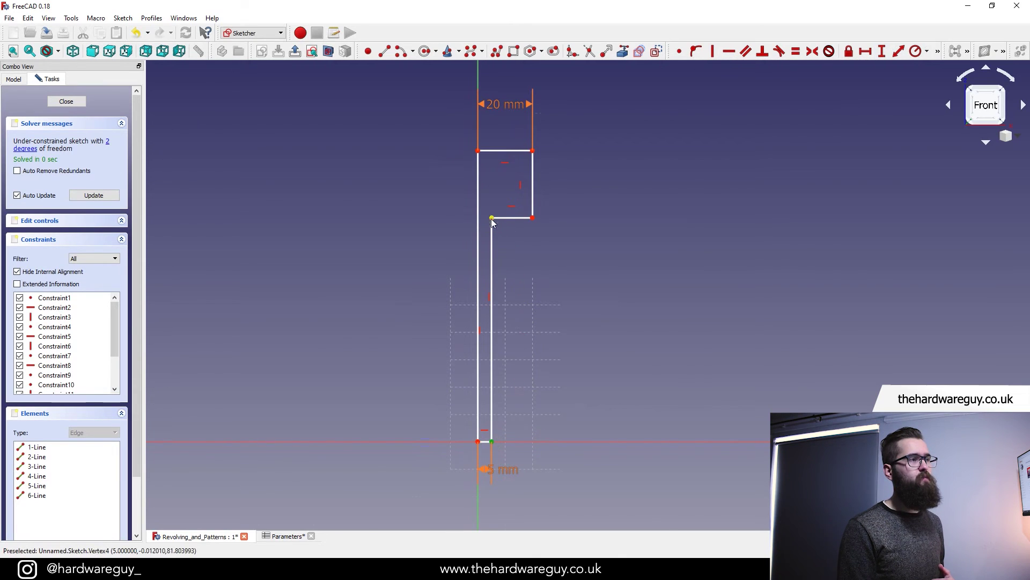
{"action": "left_click", "coordinate": [492, 218]}
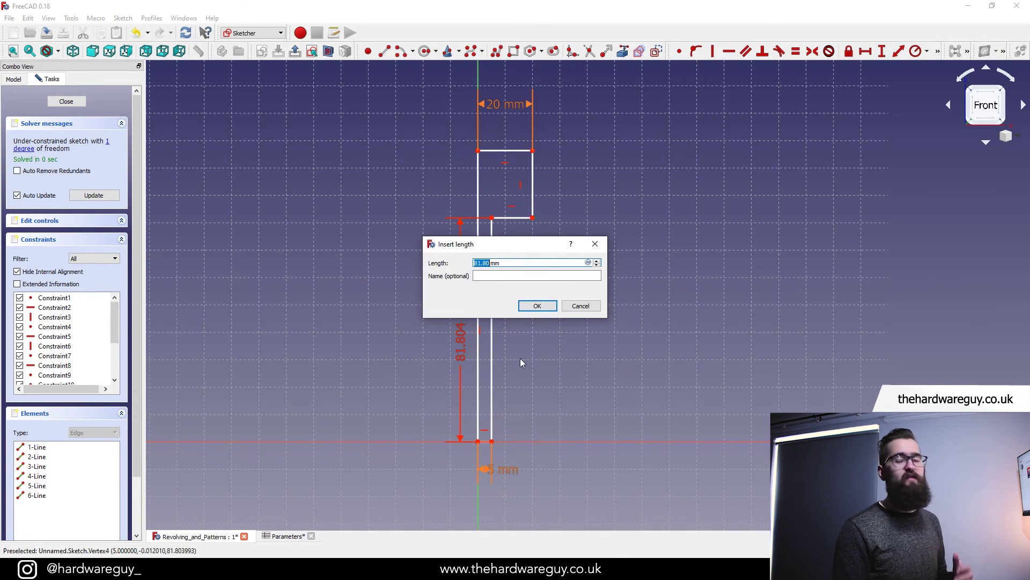
{"action": "left_click", "coordinate": [588, 263]}
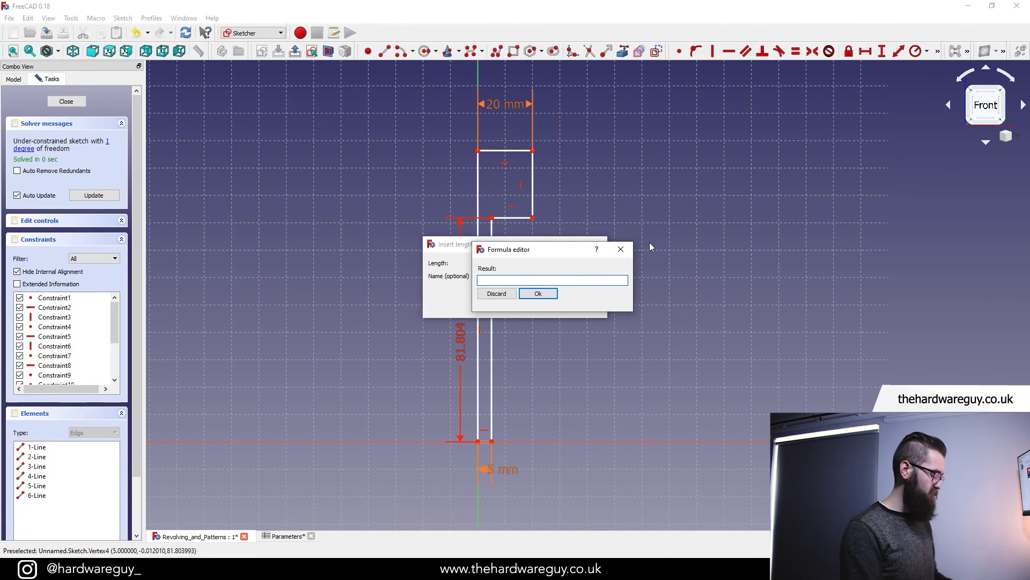
{"action": "type", "text": "parameters.bottom_height"}
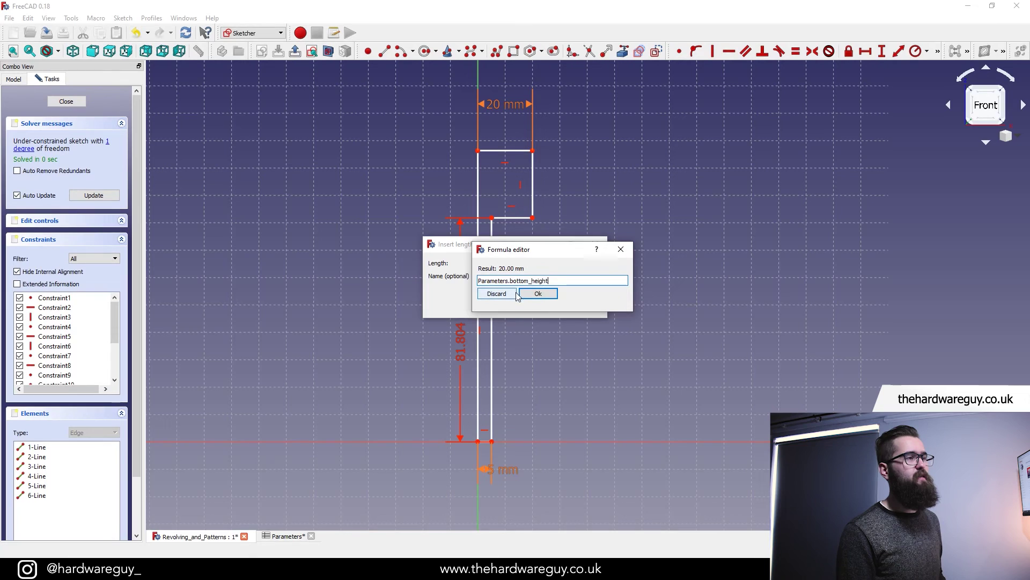
{"action": "left_click", "coordinate": [529, 298]}
{"action": "left_click", "coordinate": [527, 299]}
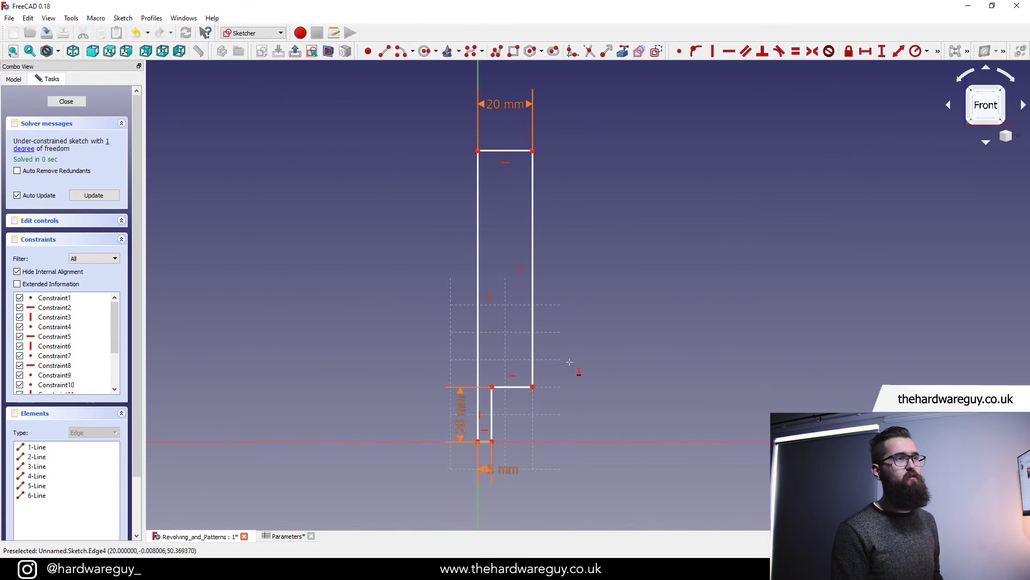
- Constrain the flange height to 7.5 mm with Parameters.top_height
{"action": "left_click", "coordinate": [880, 54]}
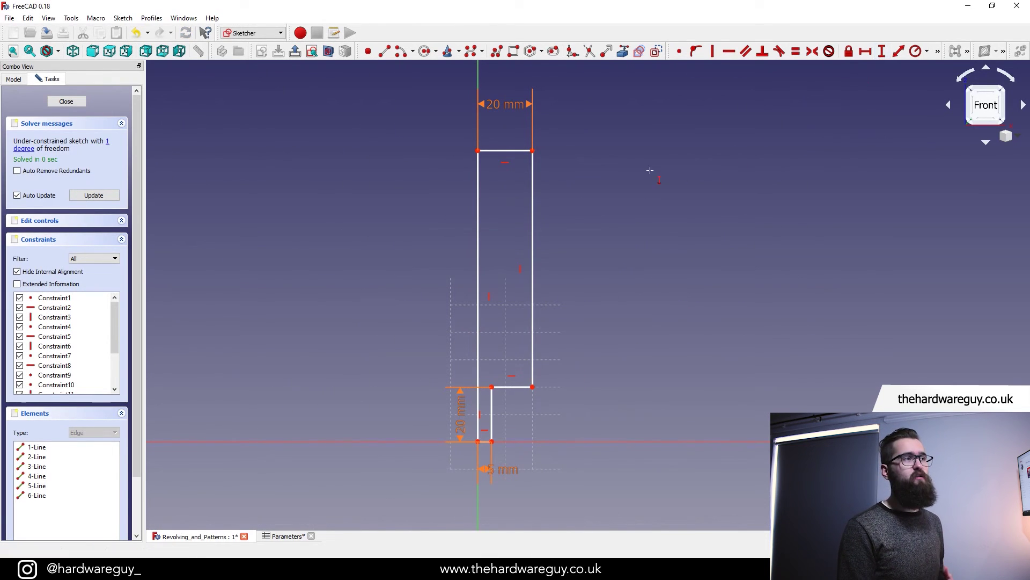
{"action": "left_click", "coordinate": [532, 150]}
{"action": "left_click", "coordinate": [533, 386]}
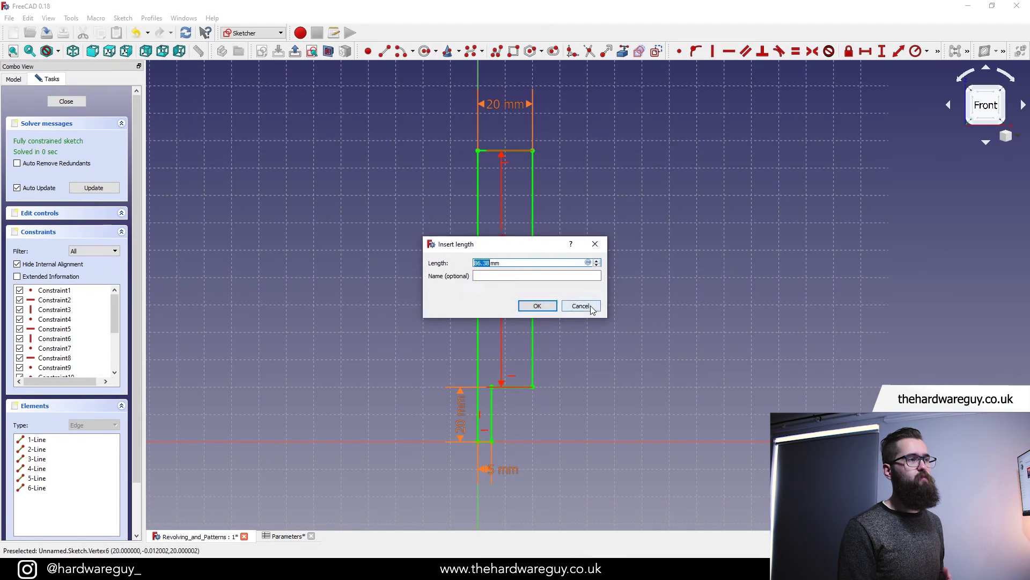
{"action": "key", "text": "equal"}
{"action": "type", "text": "Parameters.top"}
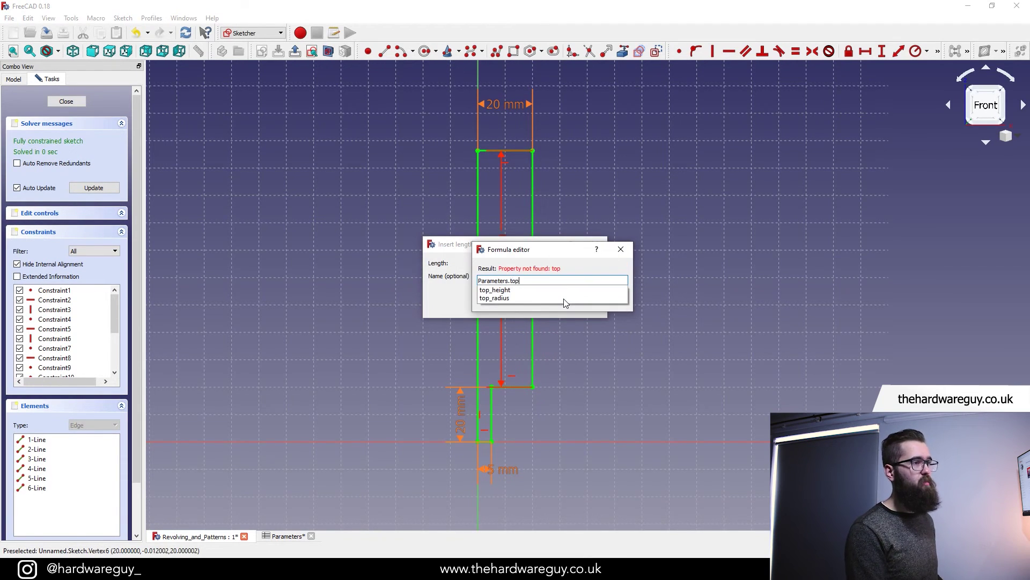
{"action": "key", "text": "Down"}
{"action": "key", "text": "Return"}
{"action": "left_click", "coordinate": [552, 295]}
{"action": "key", "text": "Return"}
- Move the 7.5 mm and 20 mm dimension labels beside the profile and close the sketch
{"action": "scroll", "coordinate": [598, 320], "scroll_direction": "up", "scroll_amount": 5}
{"action": "scroll", "coordinate": [667, 331], "scroll_direction": "down", "scroll_amount": 2}
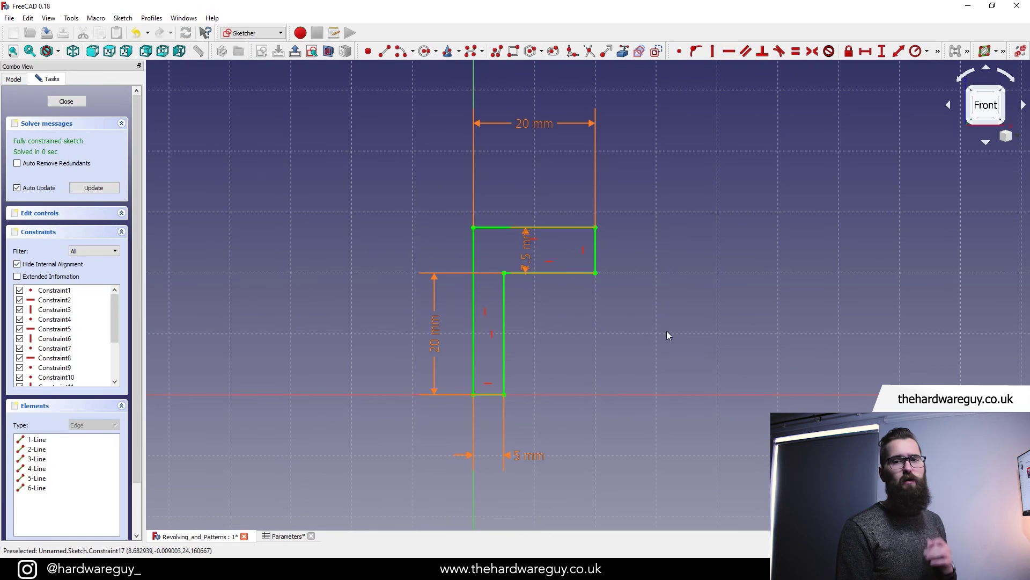
{"action": "left_click_drag", "start_coordinate": [529, 257], "coordinate": [674, 263]}
{"action": "left_click_drag", "start_coordinate": [440, 332], "coordinate": [556, 338]}
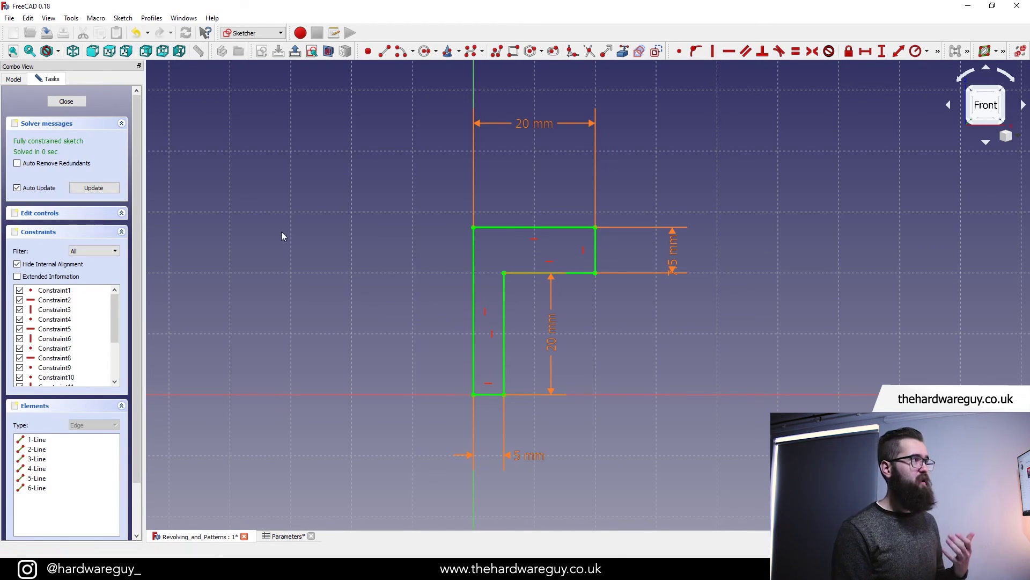
{"action": "left_click", "coordinate": [66, 101]}
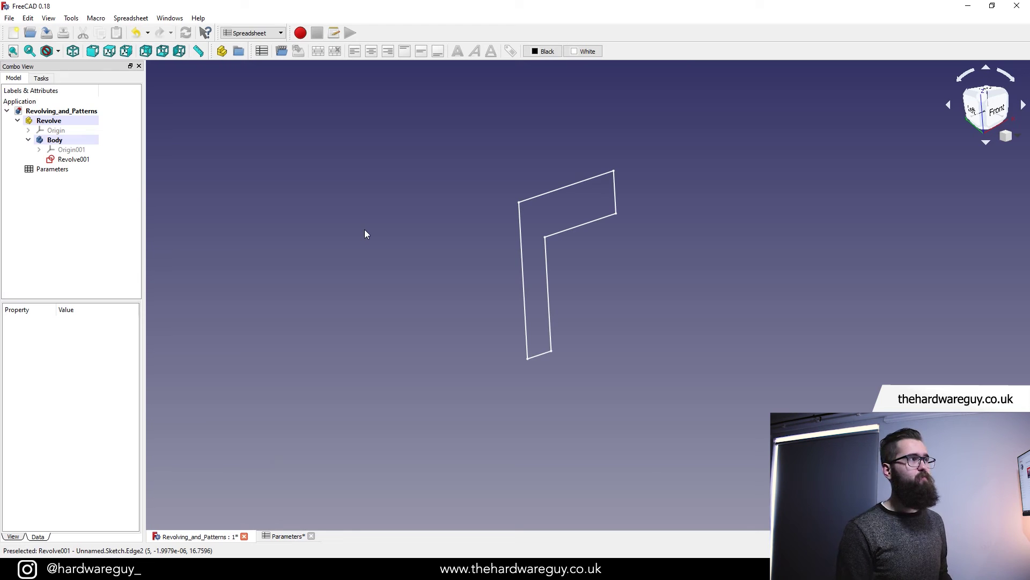
- Switch to Part Design and apply Revolution to the Revolve001 sketch
{"action": "left_click", "coordinate": [279, 34]}
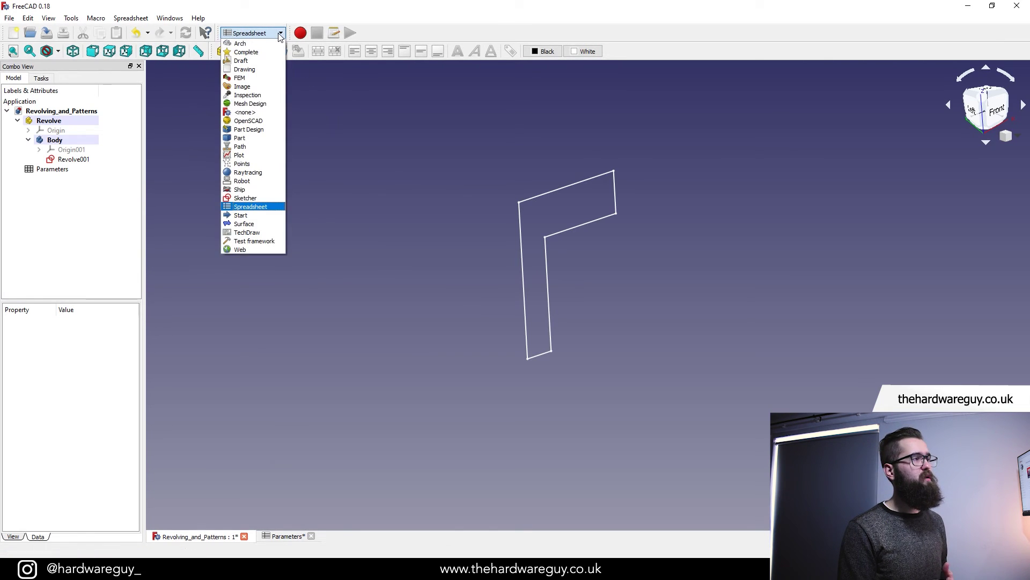
{"action": "left_click", "coordinate": [269, 129]}
{"action": "left_click", "coordinate": [14, 78]}
{"action": "left_click", "coordinate": [73, 159]}
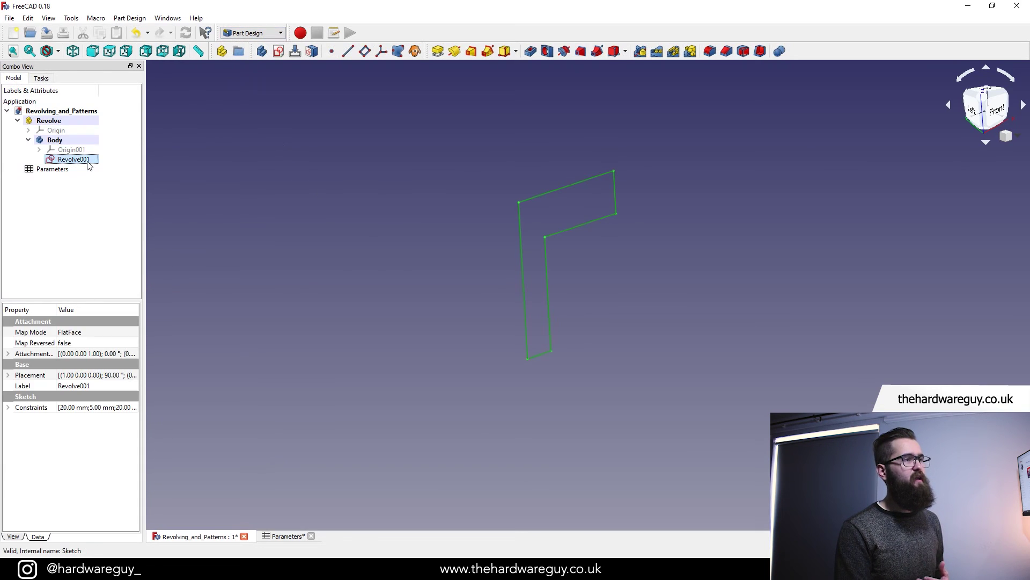
{"action": "left_click", "coordinate": [455, 52]}
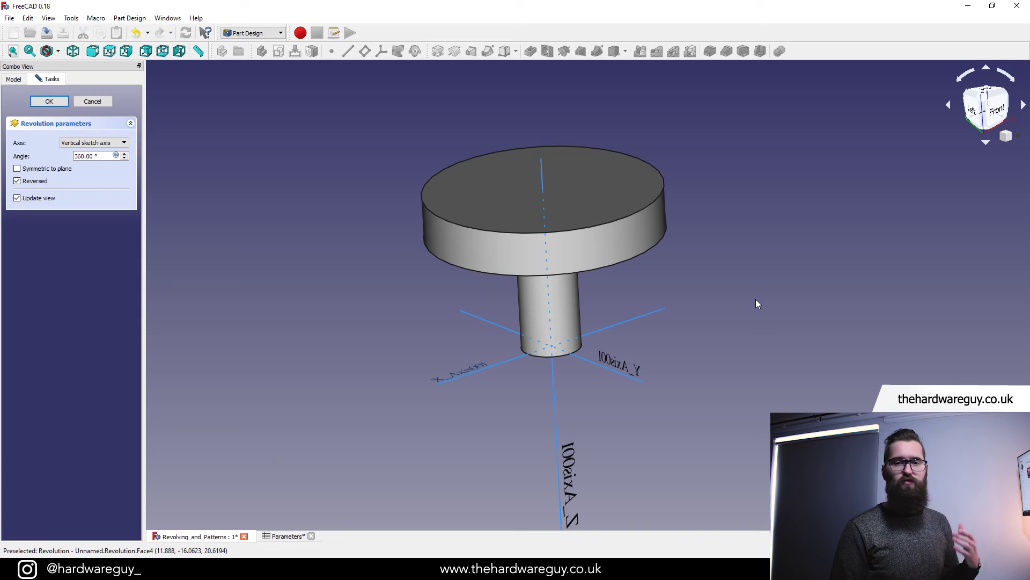
{"action": "double_click", "coordinate": [84, 156]}
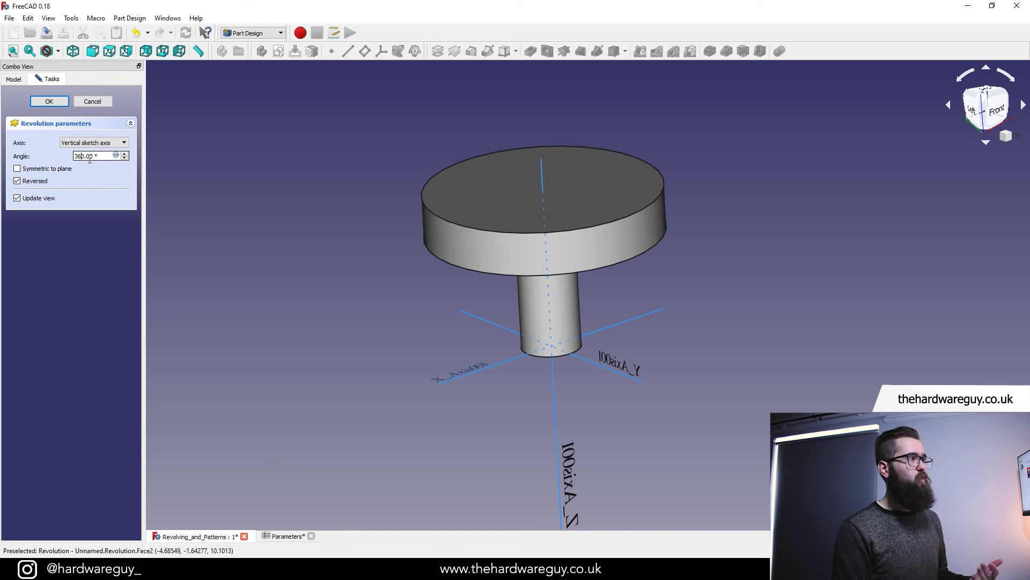
{"action": "type", "text": "100"}
{"action": "type", "text": "80"}
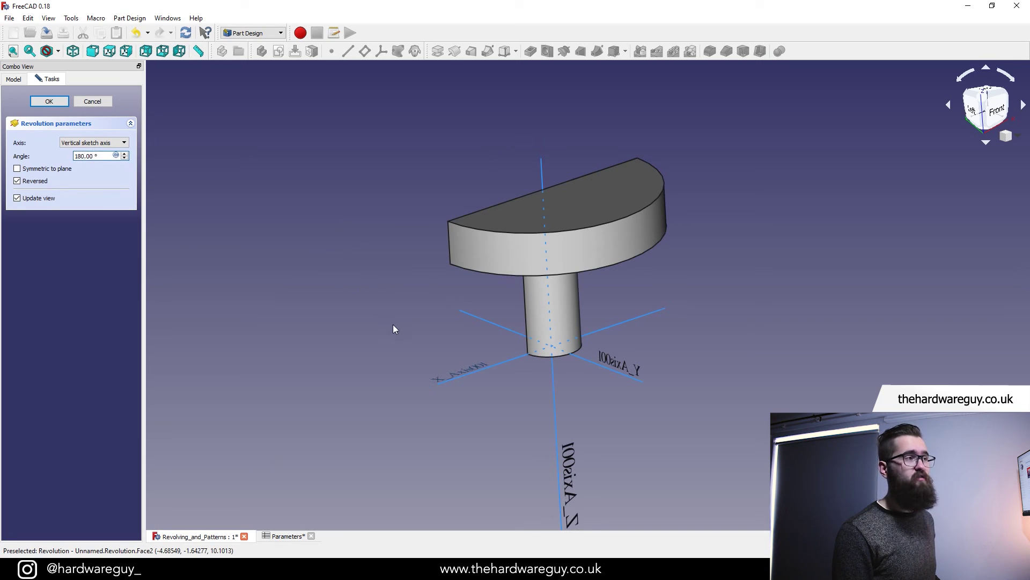
{"action": "middle_click_drag", "start_coordinate": [395, 314], "coordinate": [484, 326]}
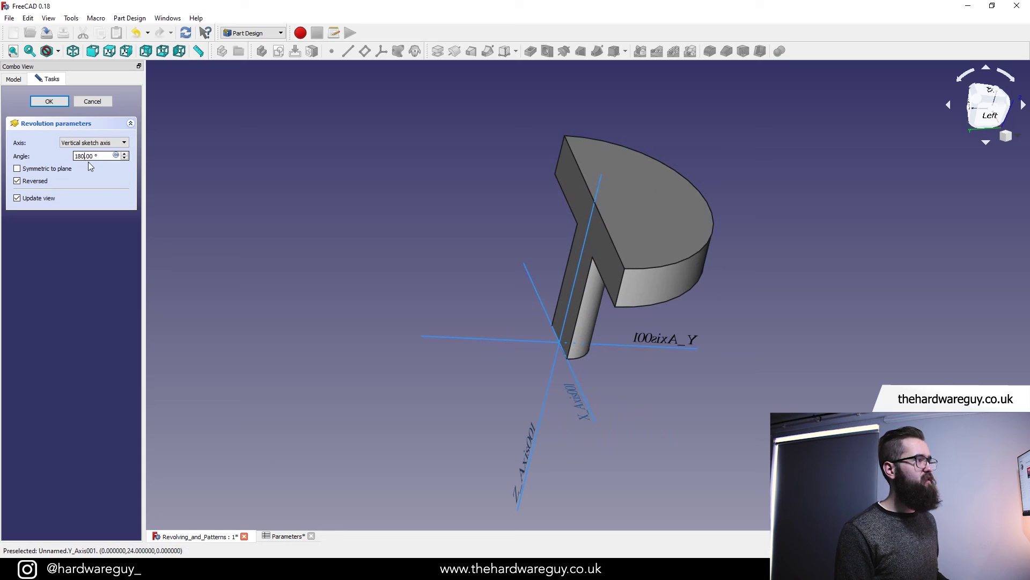
{"action": "key", "text": "BackSpace"}
{"action": "key", "text": "BackSpace"}
{"action": "key", "text": "BackSpace"}
{"action": "type", "text": "270"}
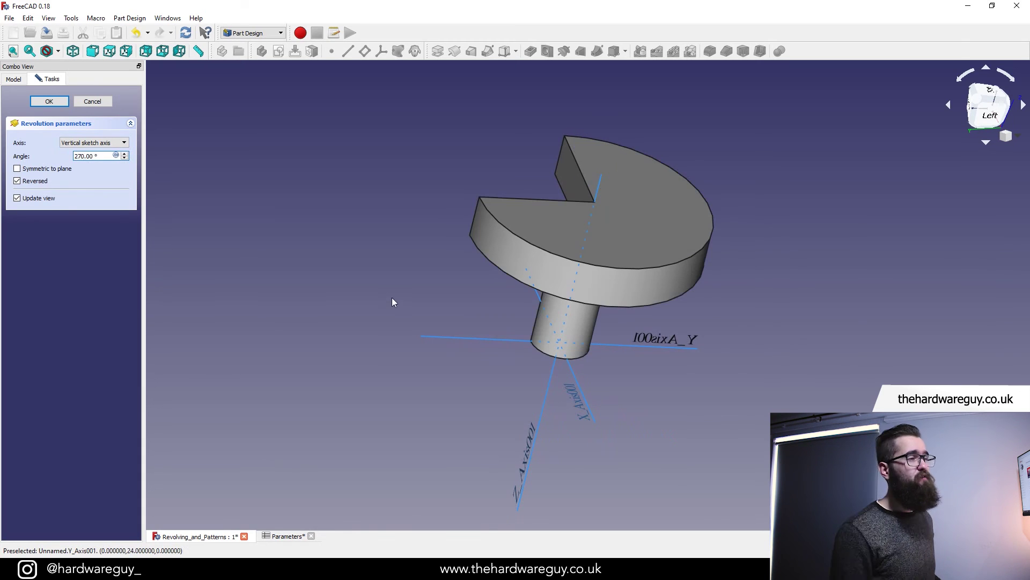
{"action": "middle_click_drag", "start_coordinate": [392, 302], "coordinate": [432, 317]}
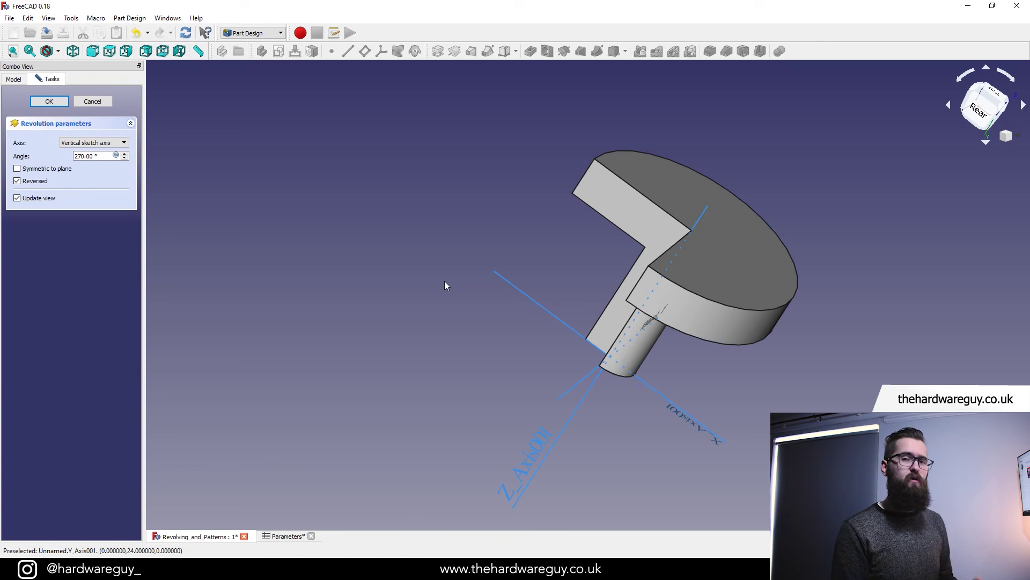
{"action": "double_click", "coordinate": [82, 156]}
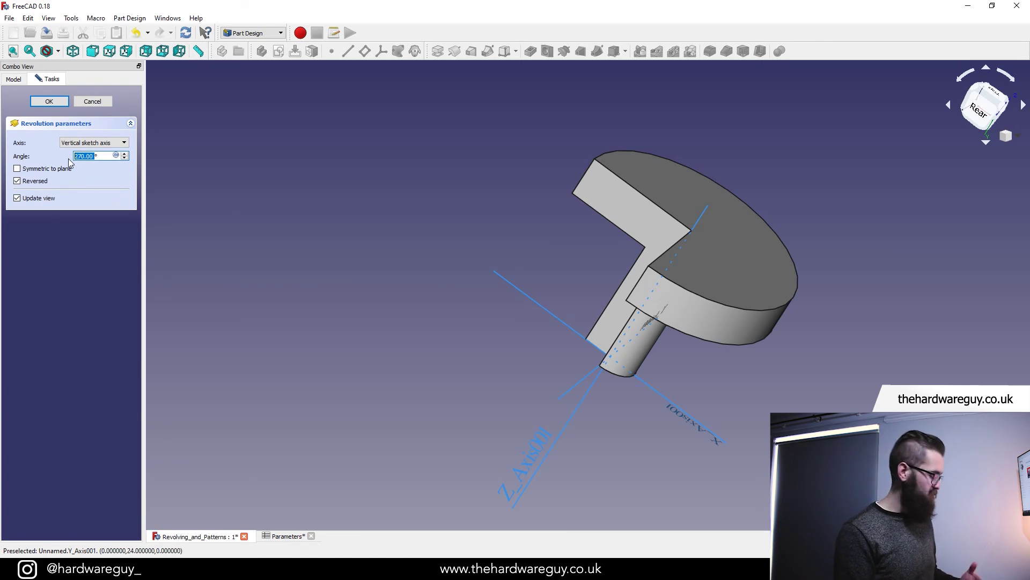
{"action": "type", "text": "360"}
{"action": "middle_click_drag", "start_coordinate": [660, 301], "coordinate": [705, 327]}
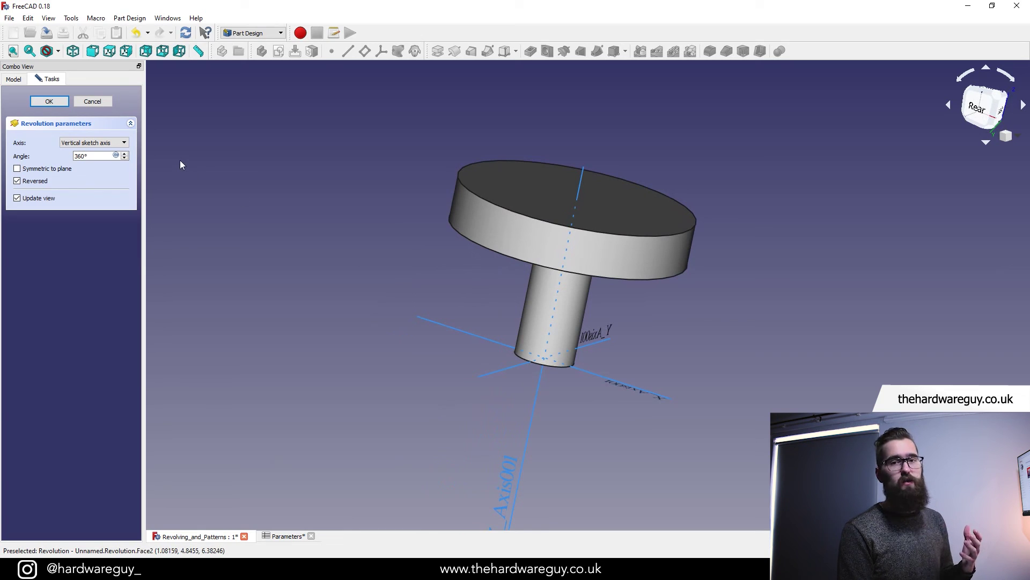
- Try the horizontal sketch axis, then settle on revolving 360° about the vertical sketch axis
{"action": "left_click", "coordinate": [121, 143]}
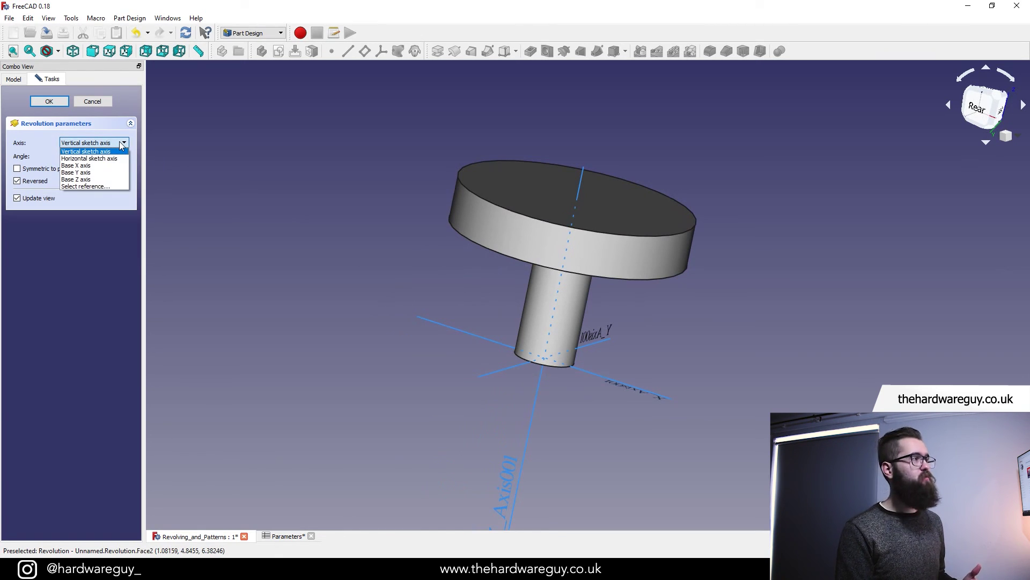
{"action": "left_click", "coordinate": [116, 160]}
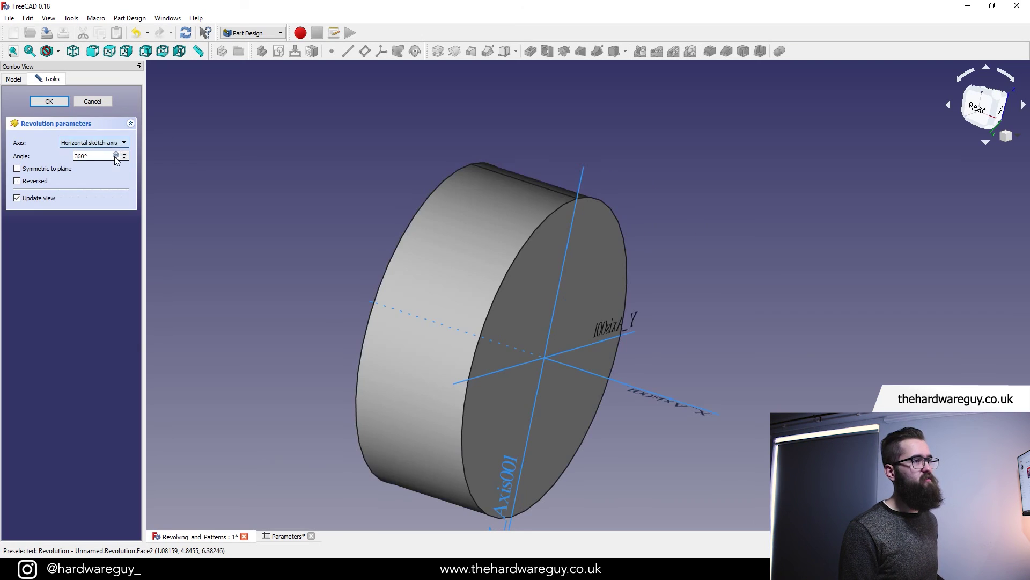
{"action": "mouse_move", "coordinate": [308, 338]}
{"action": "middle_mouse_down"}
{"action": "mouse_move", "coordinate": [455, 348]}
{"action": "mouse_move", "coordinate": [411, 384]}
{"action": "mouse_move", "coordinate": [718, 240]}
{"action": "middle_mouse_up"}
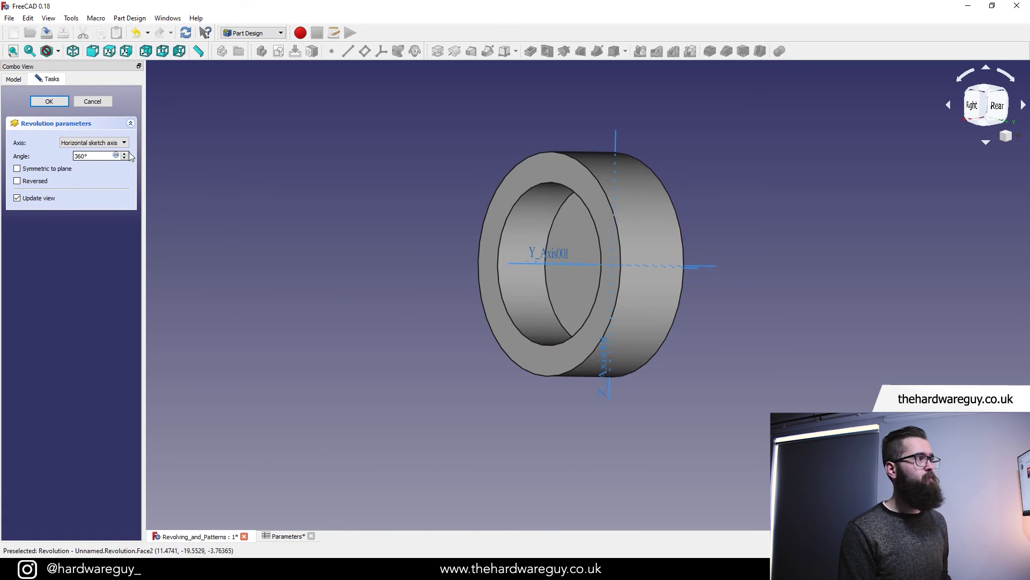
{"action": "scroll", "coordinate": [189, 169], "scroll_direction": "up", "scroll_amount": 2}
{"action": "left_click", "coordinate": [98, 143]}
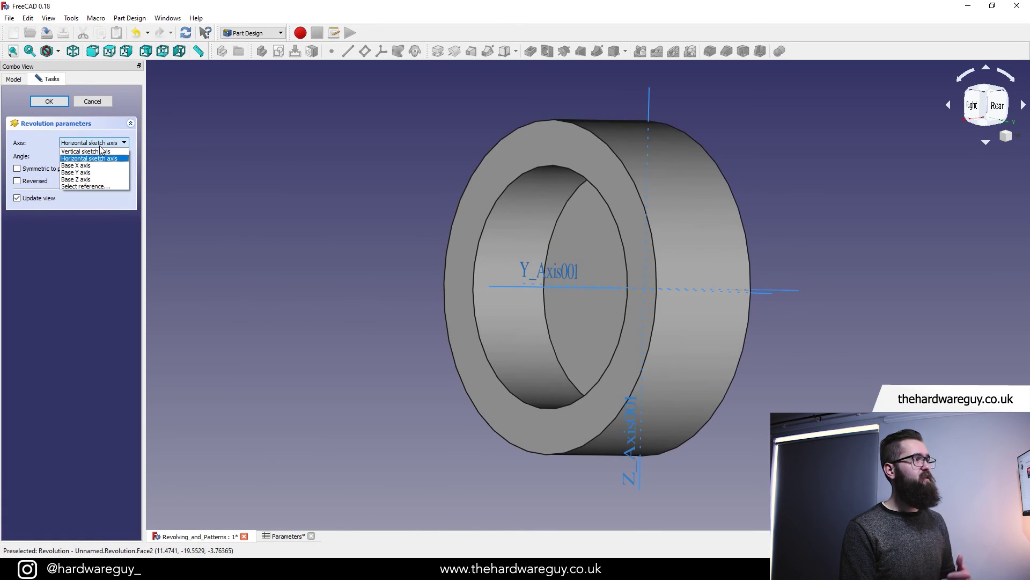
{"action": "left_click", "coordinate": [100, 152]}
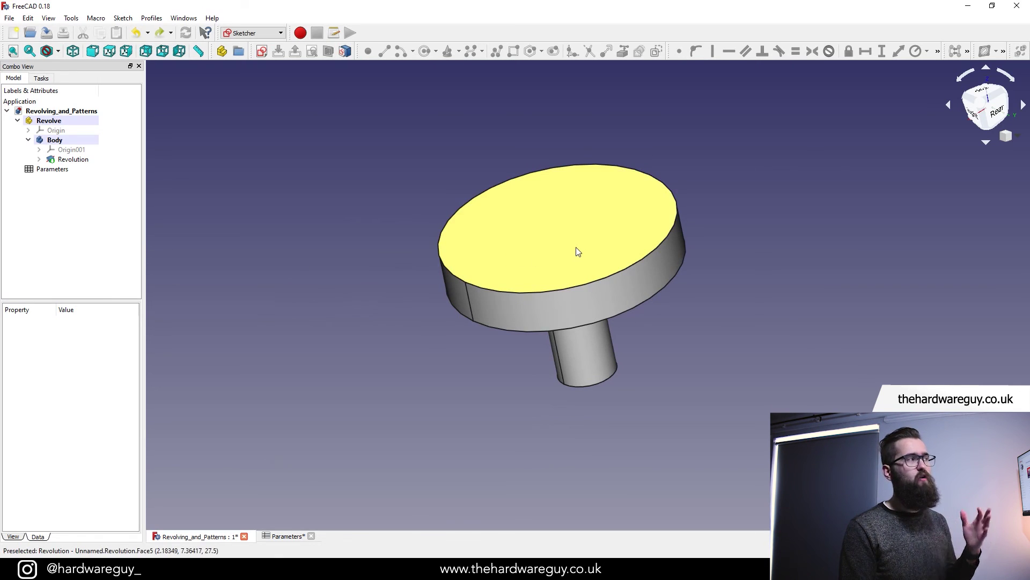
- Attach a new sketch by FlatFace to the disk's top face and start renaming Sketch001
{"action": "left_click", "coordinate": [59, 123]}
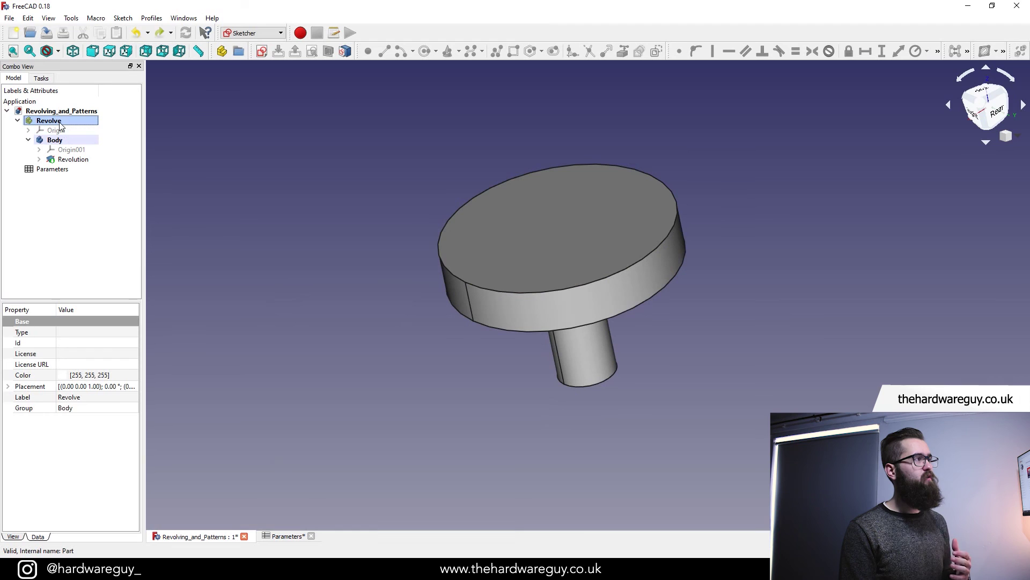
{"action": "left_click", "coordinate": [509, 222]}
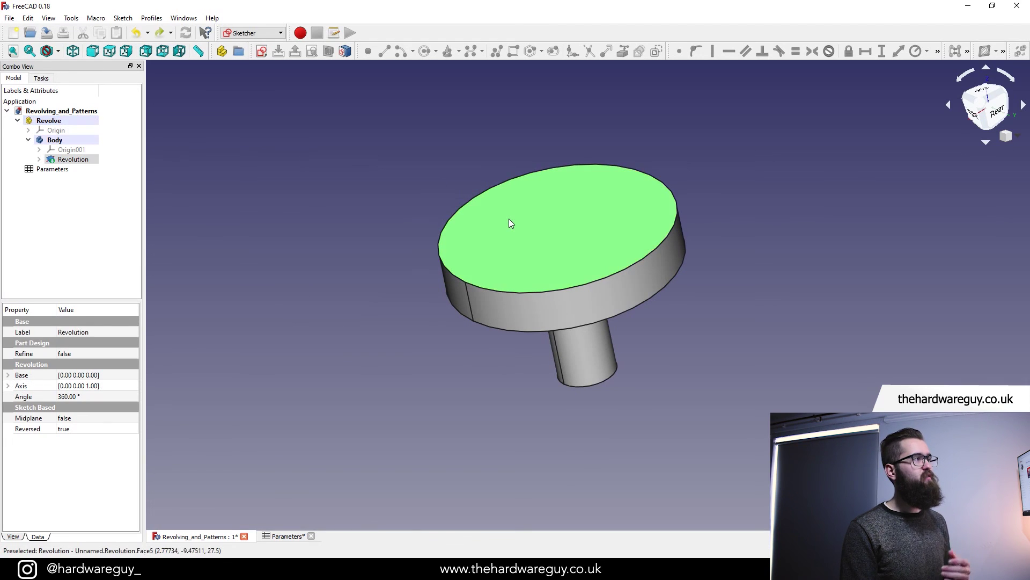
{"action": "left_click", "coordinate": [261, 52]}
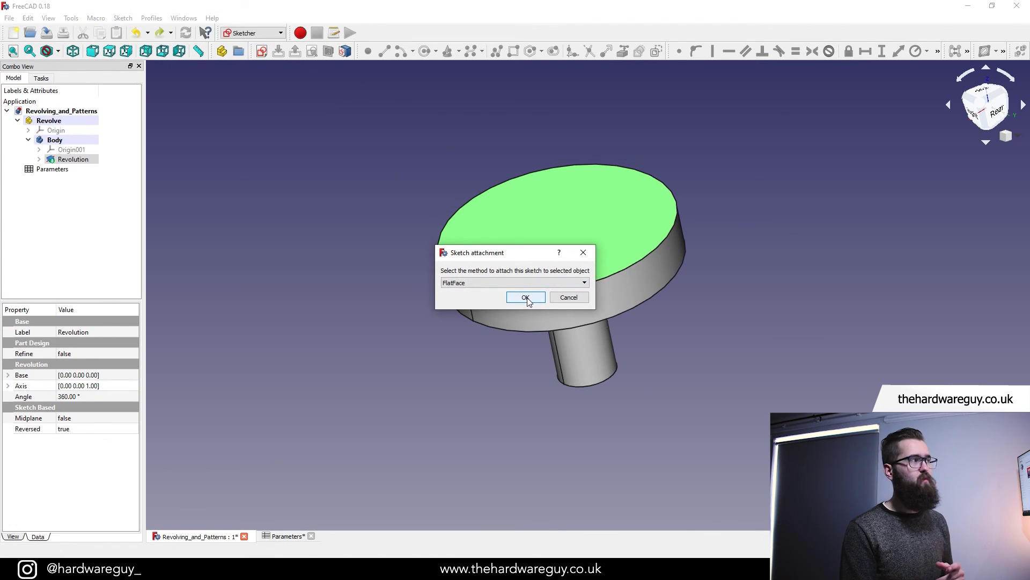
{"action": "left_click", "coordinate": [526, 297]}
{"action": "right_click", "coordinate": [69, 170]}
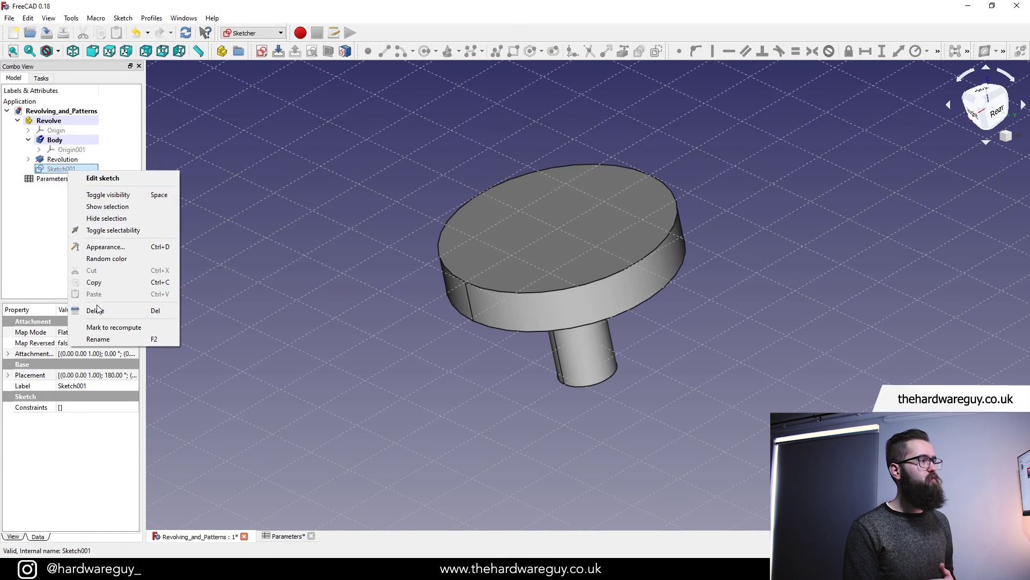
{"action": "left_click", "coordinate": [102, 339]}
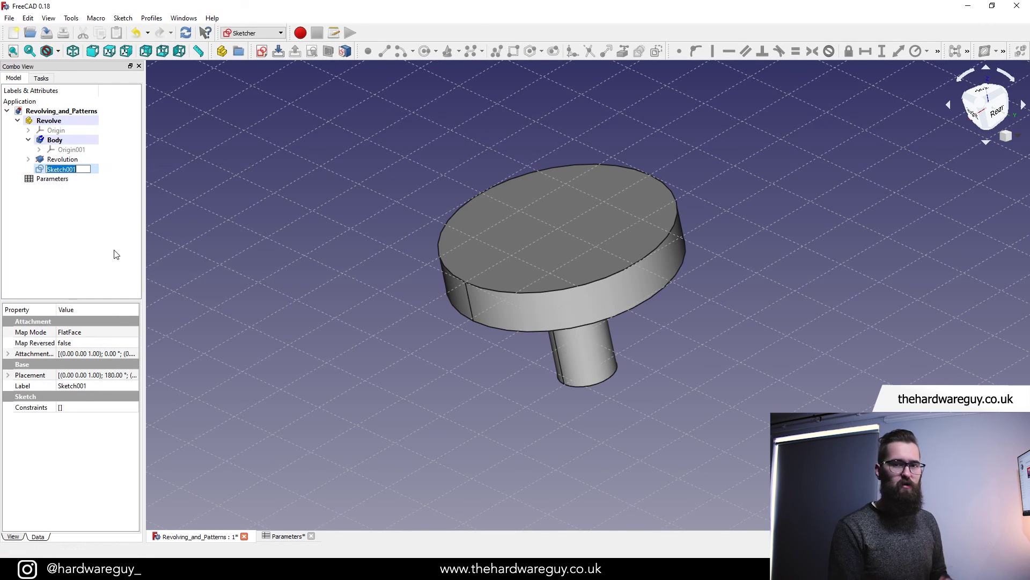
- Edit Sketch001 and draw a small circle centred on the vertical axis above the origin
{"action": "double_click", "coordinate": [80, 170]}
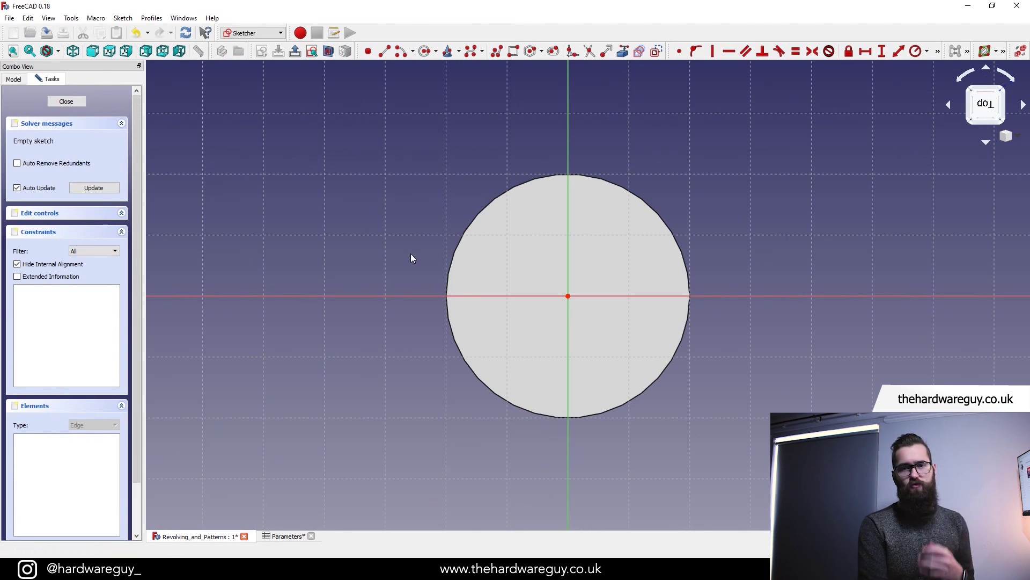
{"action": "left_click", "coordinate": [424, 51]}
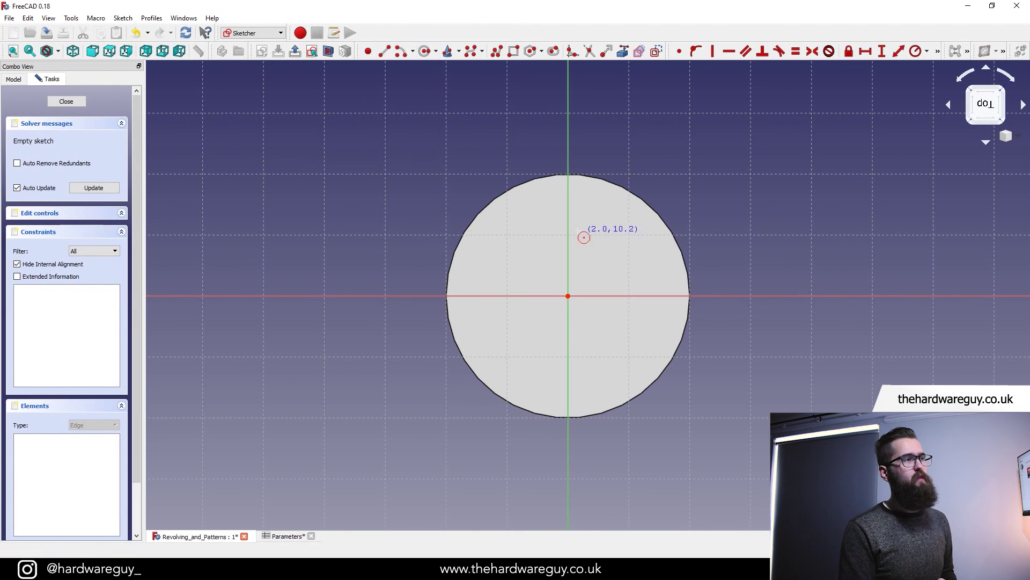
{"action": "left_click", "coordinate": [570, 224]}
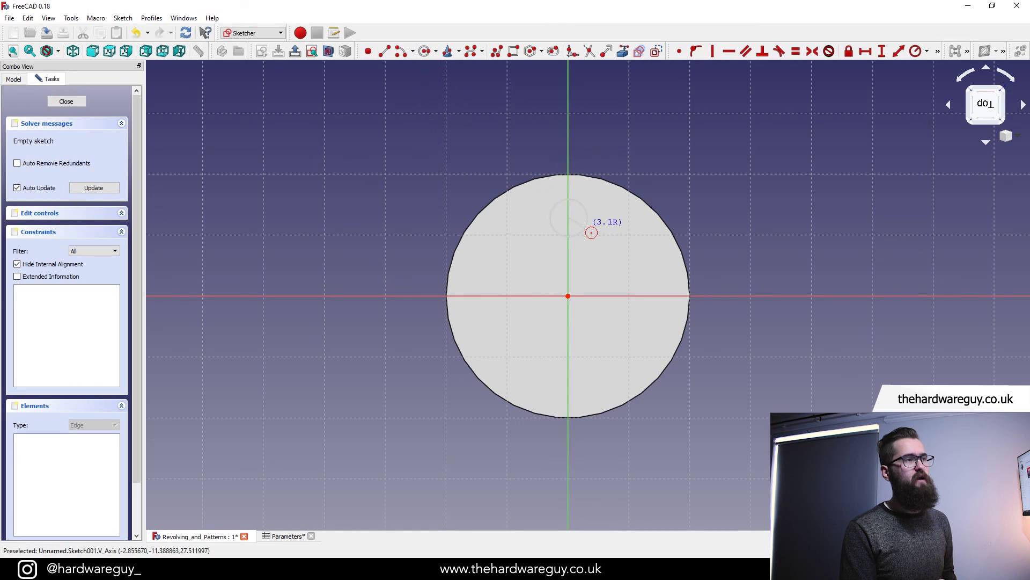
{"action": "left_click", "coordinate": [588, 228]}
{"action": "scroll", "coordinate": [607, 250], "scroll_direction": "up", "scroll_amount": 2}
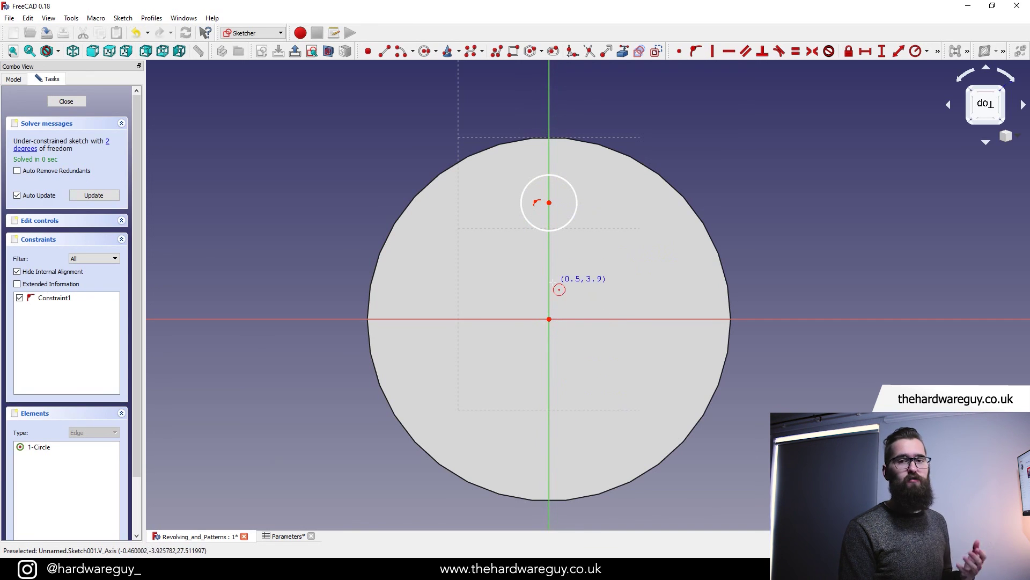
- Add aliased rows hole_diameter 2.5 and hole_position 13.5 to the Parameters sheet, then return to the sketch
{"action": "left_click", "coordinate": [281, 537]}
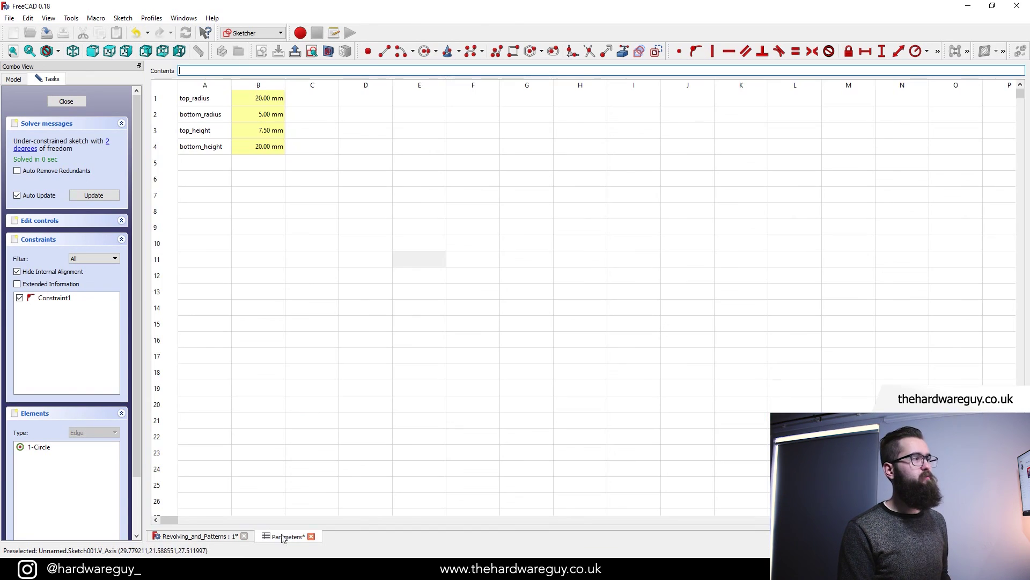
{"action": "double_click", "coordinate": [219, 164]}
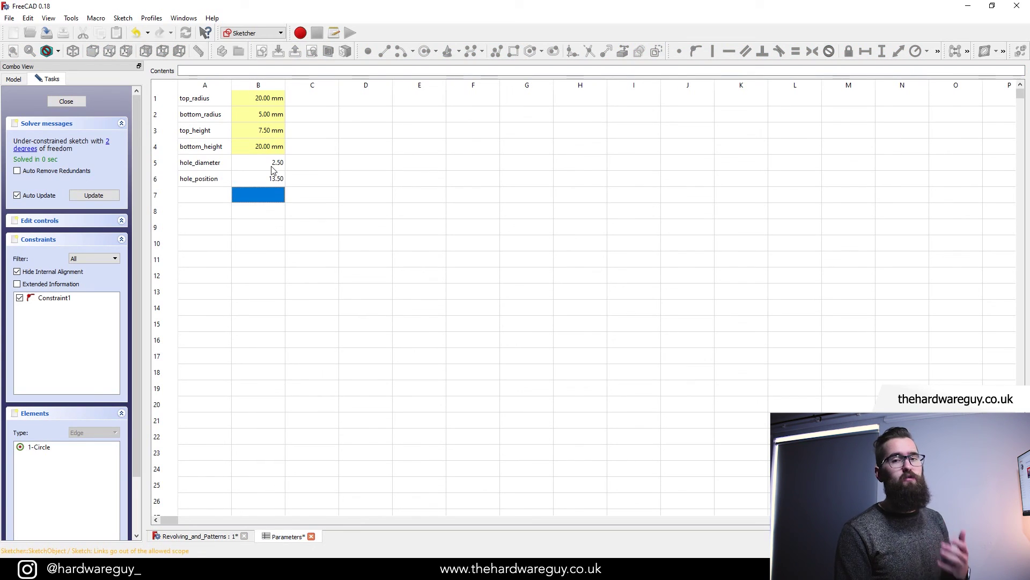
{"action": "right_click", "coordinate": [272, 170]}
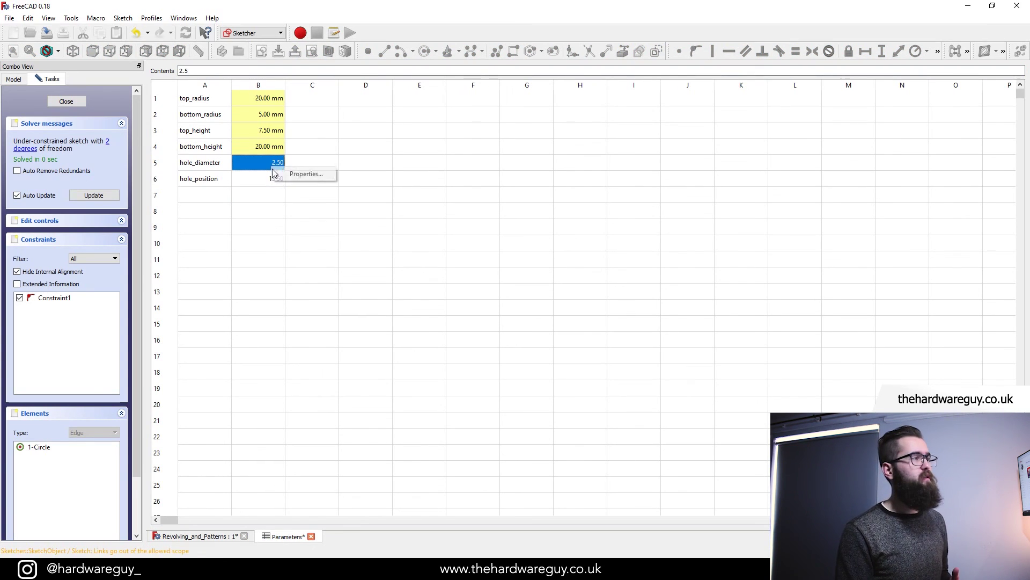
{"action": "left_click", "coordinate": [306, 173]}
{"action": "left_click", "coordinate": [551, 230]}
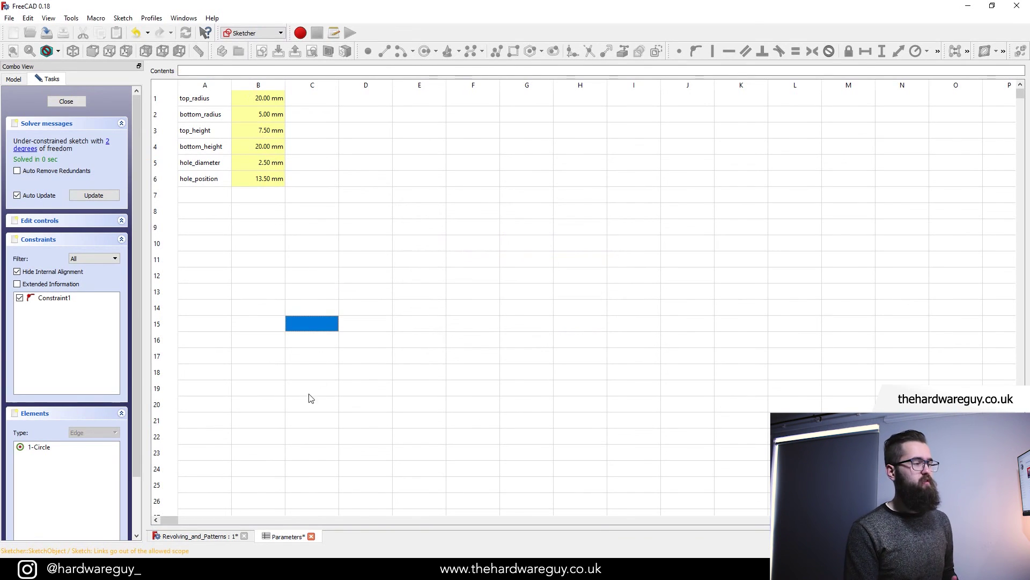
{"action": "left_click", "coordinate": [218, 536]}
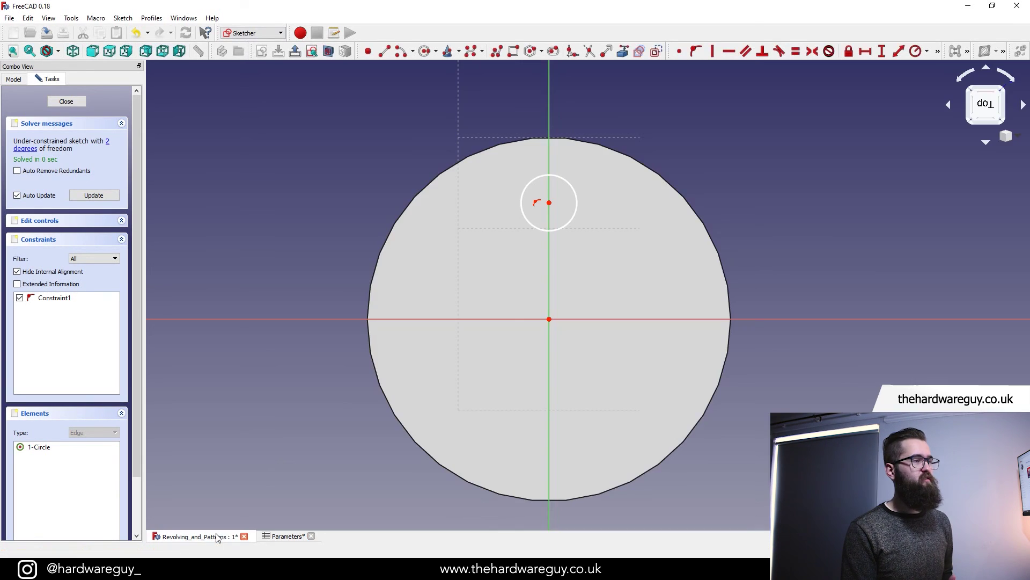
- Constrain the small circle's radius to 2.5 mm using a formula
{"action": "left_click", "coordinate": [915, 52]}
{"action": "left_click", "coordinate": [576, 205]}
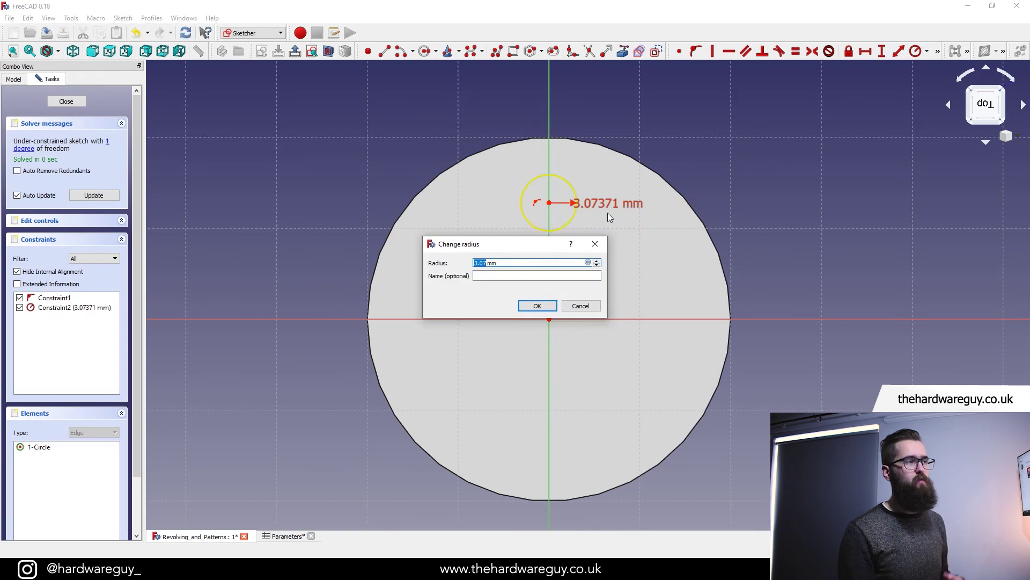
{"action": "left_click", "coordinate": [588, 262]}
{"action": "type", "text": "Parameters.rad_general"}
{"action": "left_click", "coordinate": [537, 293]}
{"action": "key", "text": "Return"}
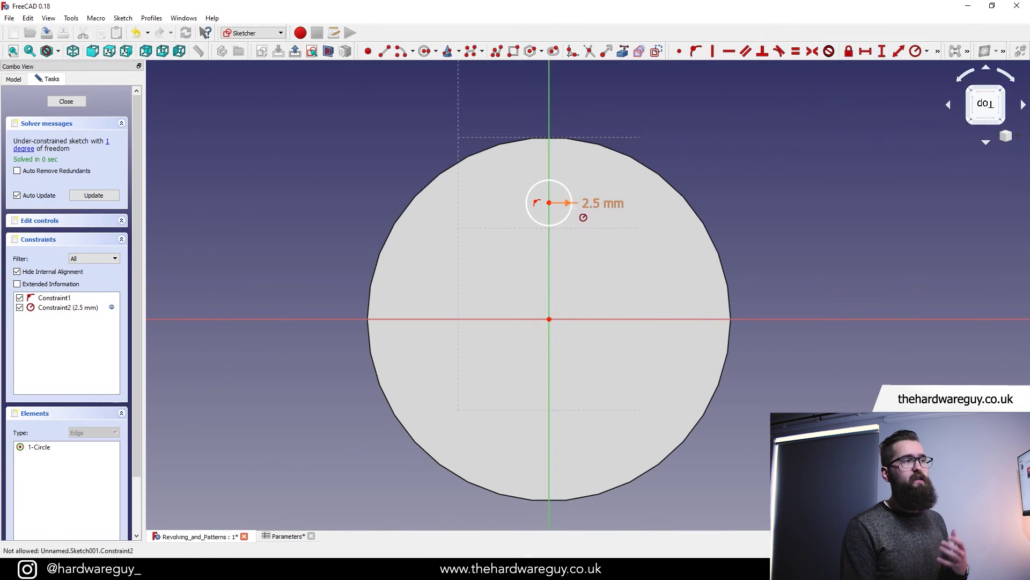
- Fix the circle centre 13.5 mm above the origin via =Parameters.hole_position and close the sketch
{"action": "left_click", "coordinate": [881, 52]}
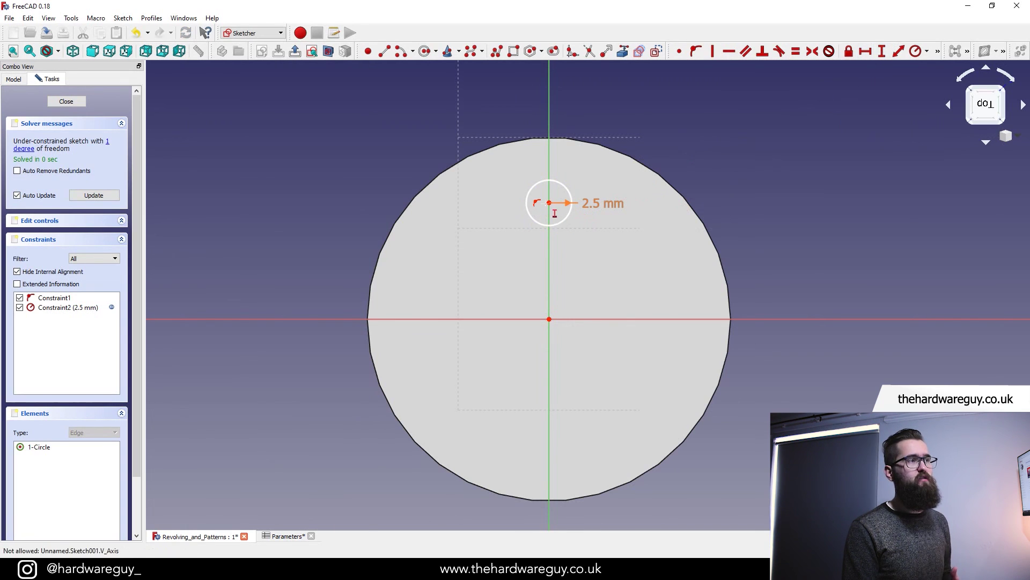
{"action": "left_click", "coordinate": [549, 202]}
{"action": "left_click", "coordinate": [549, 319]}
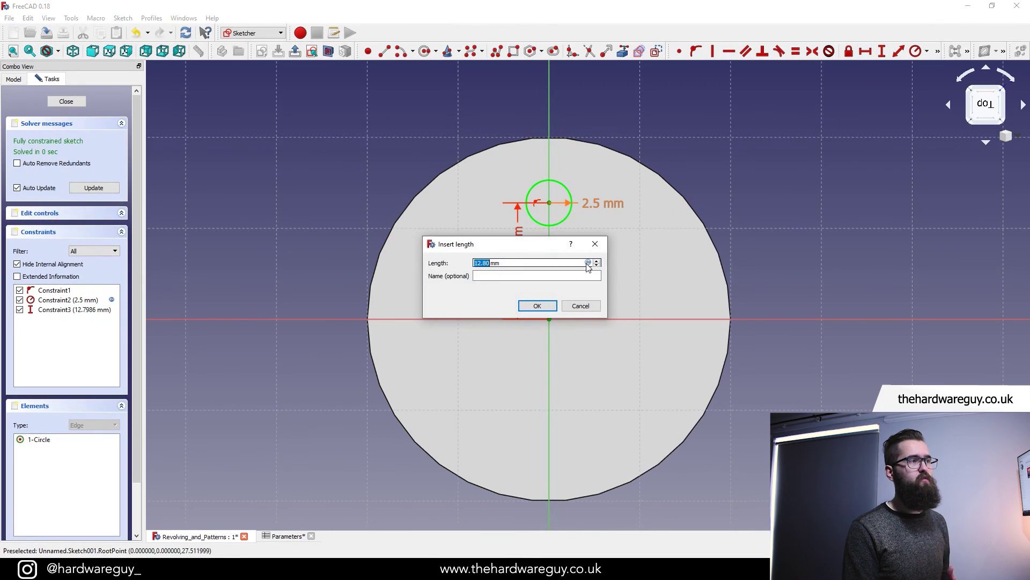
{"action": "left_click", "coordinate": [588, 263]}
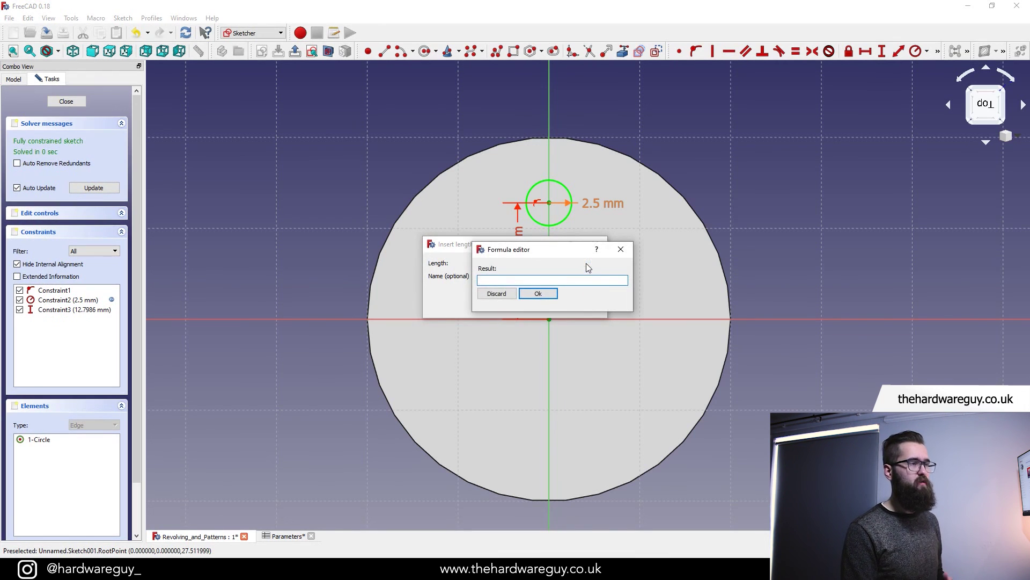
{"action": "type", "text": "Parameters.hole_position"}
{"action": "left_click", "coordinate": [546, 295]}
{"action": "left_click", "coordinate": [541, 306]}
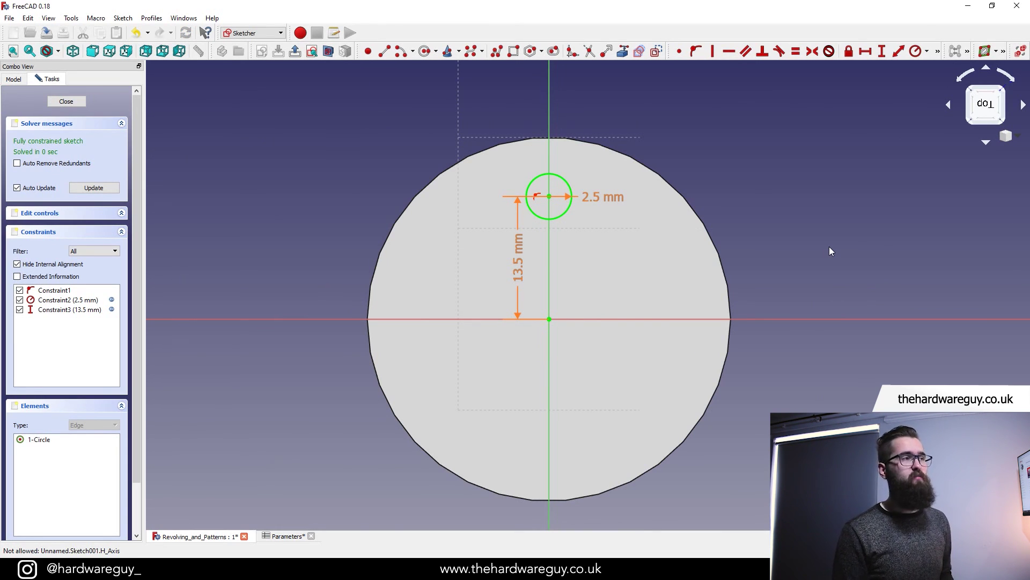
{"action": "left_click", "coordinate": [66, 102]}
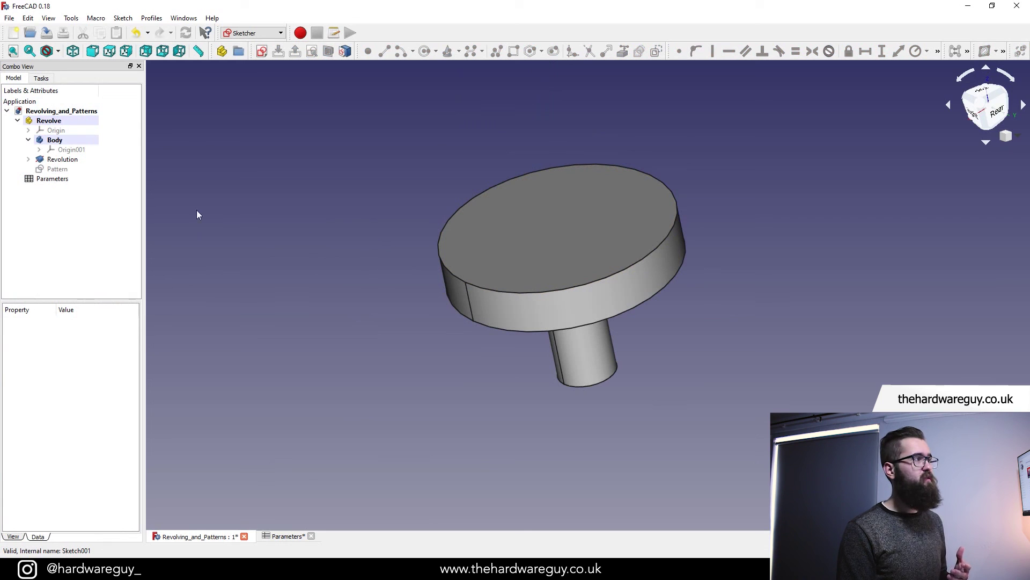
- Show the Pattern sketch and start a Pocket from it, creating a cross-reference
{"action": "left_click", "coordinate": [69, 171]}
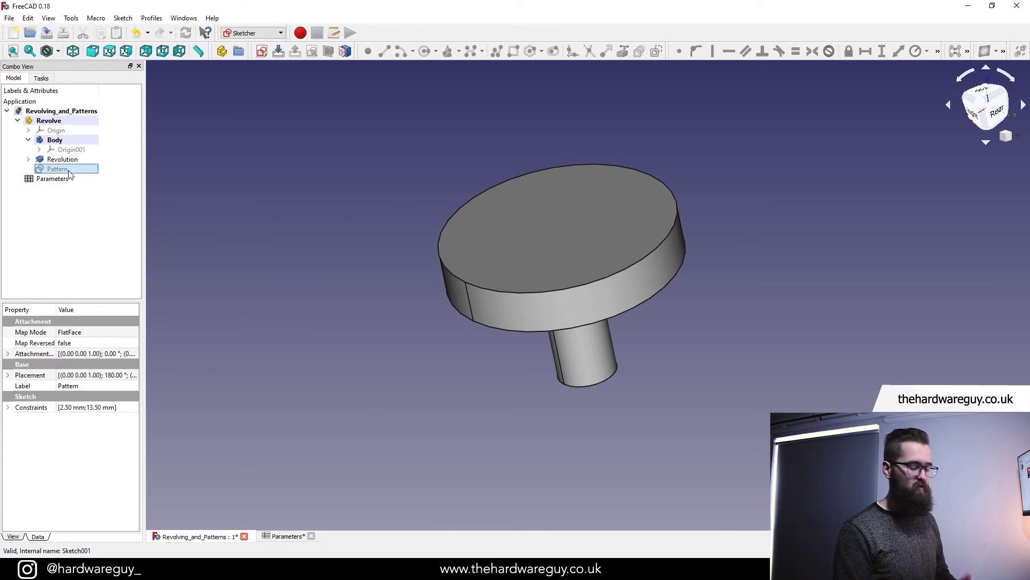
{"action": "right_click", "coordinate": [70, 169]}
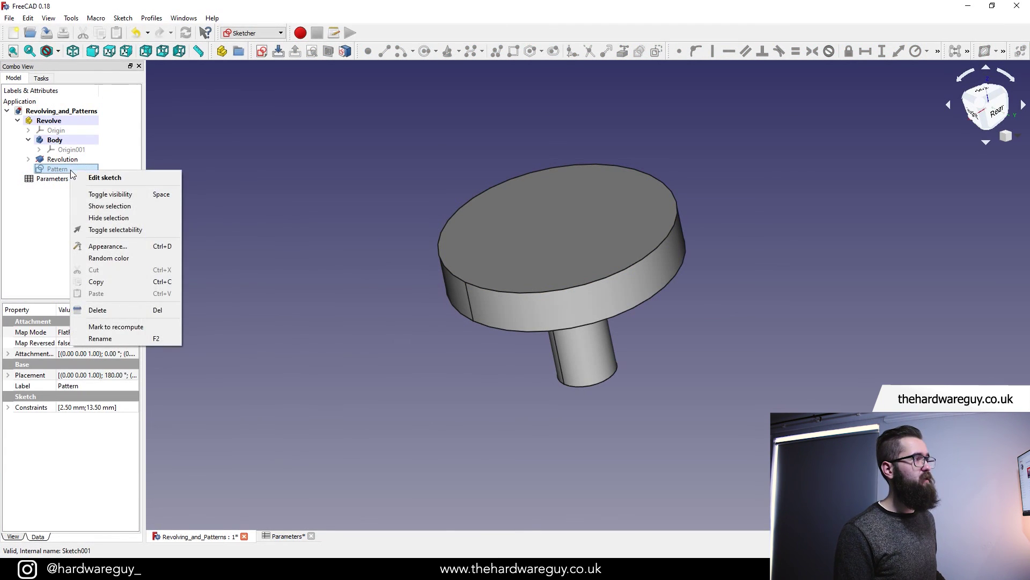
{"action": "left_click", "coordinate": [104, 196]}
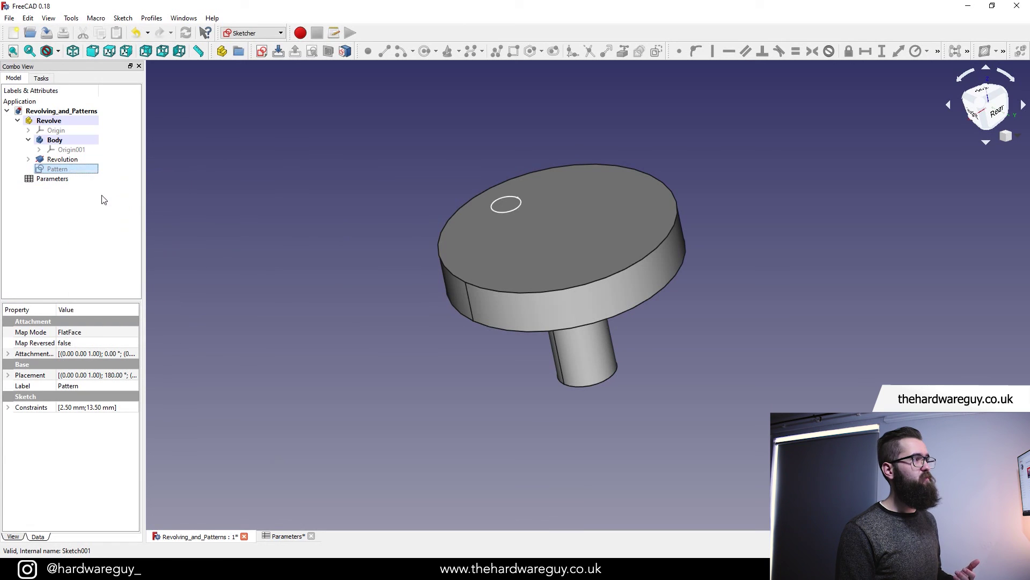
{"action": "left_click", "coordinate": [111, 252]}
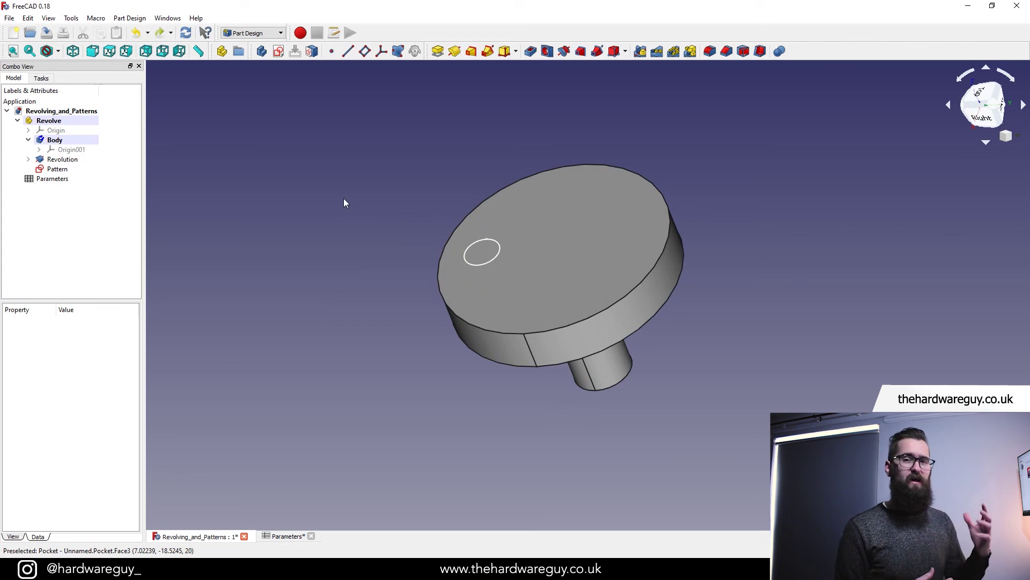
{"action": "left_click", "coordinate": [57, 170]}
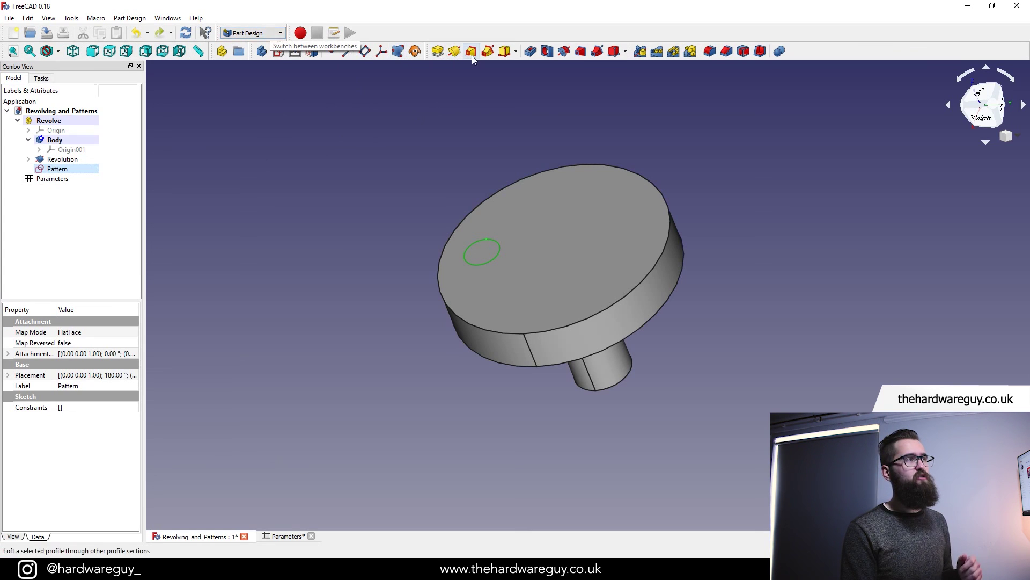
{"action": "left_click", "coordinate": [529, 52]}
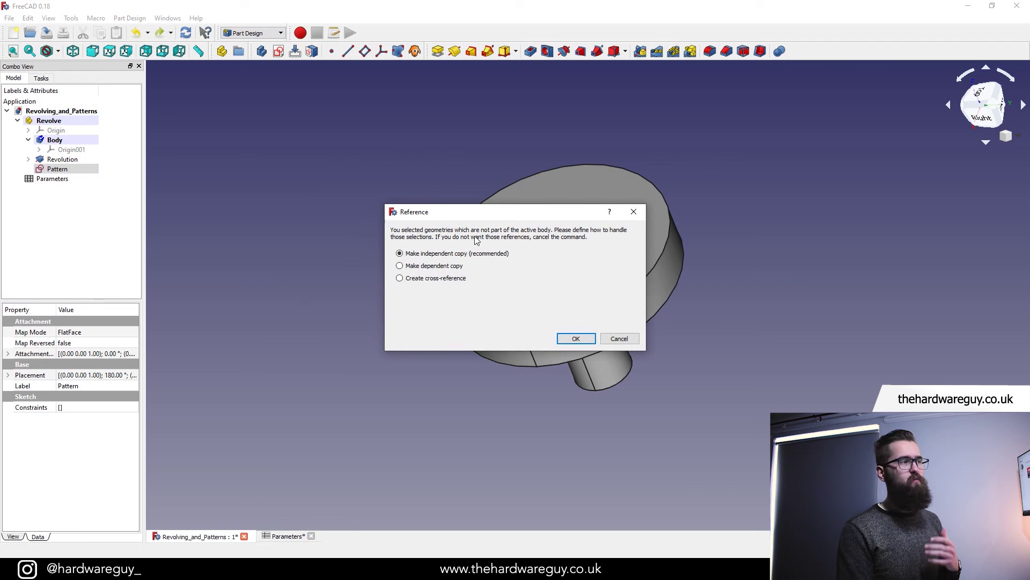
{"action": "left_click", "coordinate": [406, 280]}
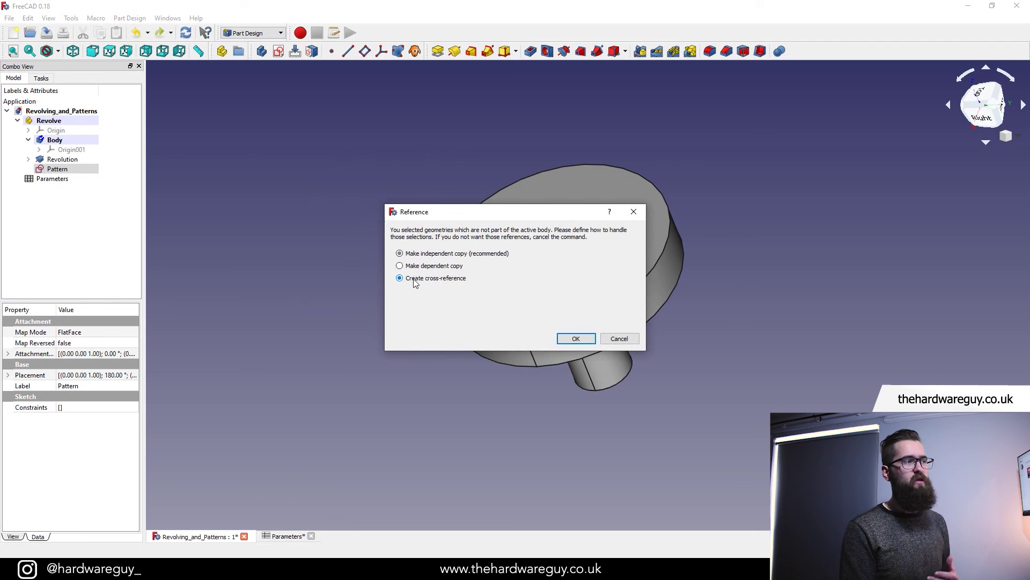
{"action": "left_click", "coordinate": [579, 337]}
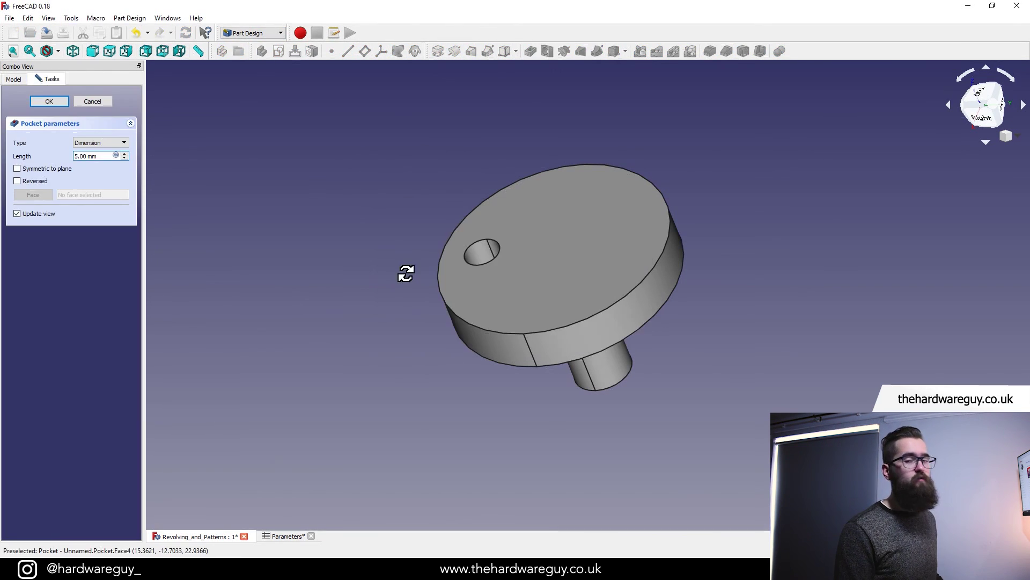
- Set the pocket to Up to face on the flange's bottom face so the hole cuts through
{"action": "middle_click_drag", "start_coordinate": [420, 285], "coordinate": [432, 304]}
{"action": "scroll", "coordinate": [446, 329], "scroll_direction": "up", "scroll_amount": 3}
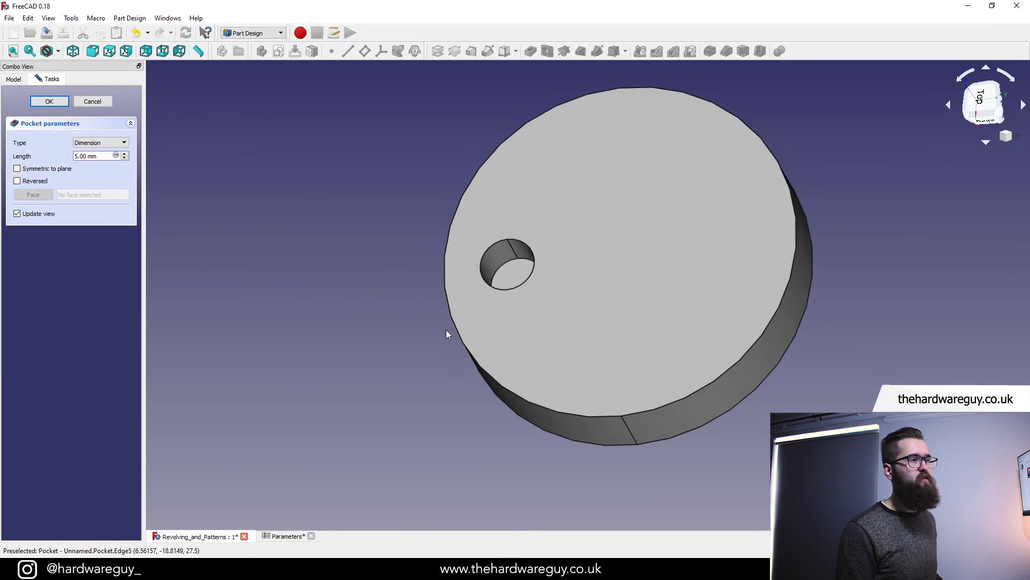
{"action": "middle_click_drag", "start_coordinate": [525, 263], "coordinate": [402, 294]}
{"action": "middle_click_drag", "start_coordinate": [757, 414], "coordinate": [739, 313]}
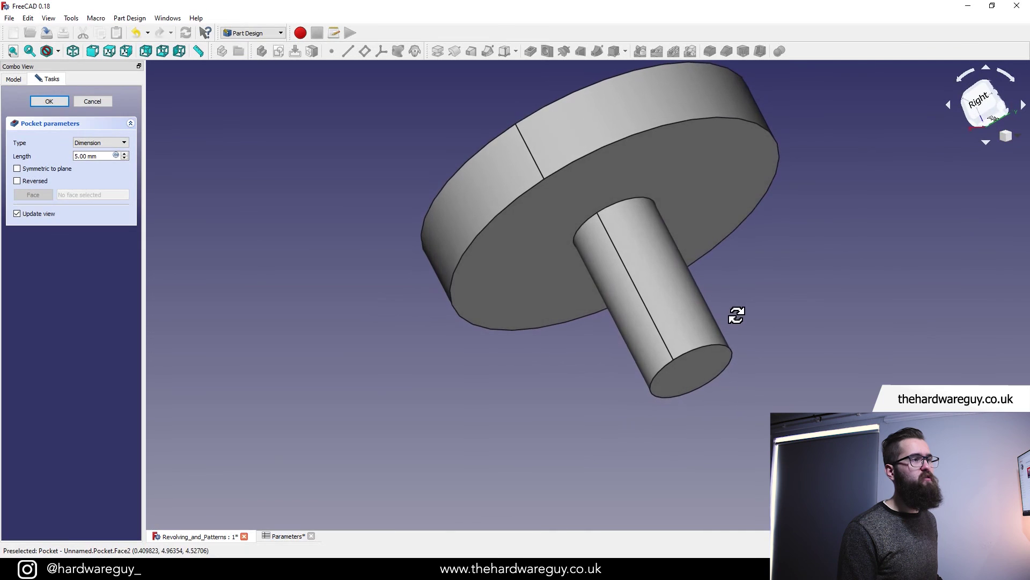
{"action": "left_click", "coordinate": [126, 143]}
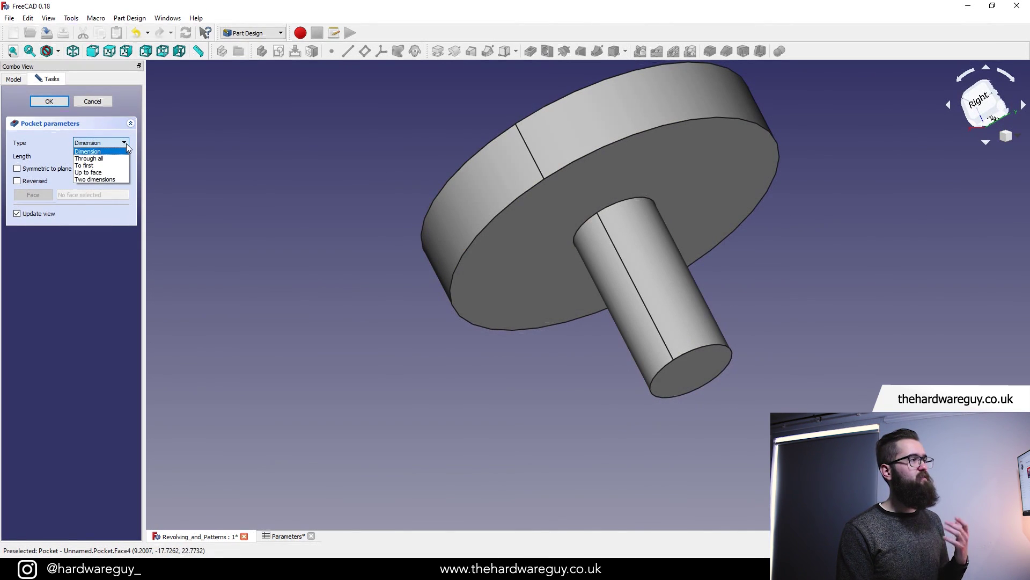
{"action": "left_click", "coordinate": [116, 173]}
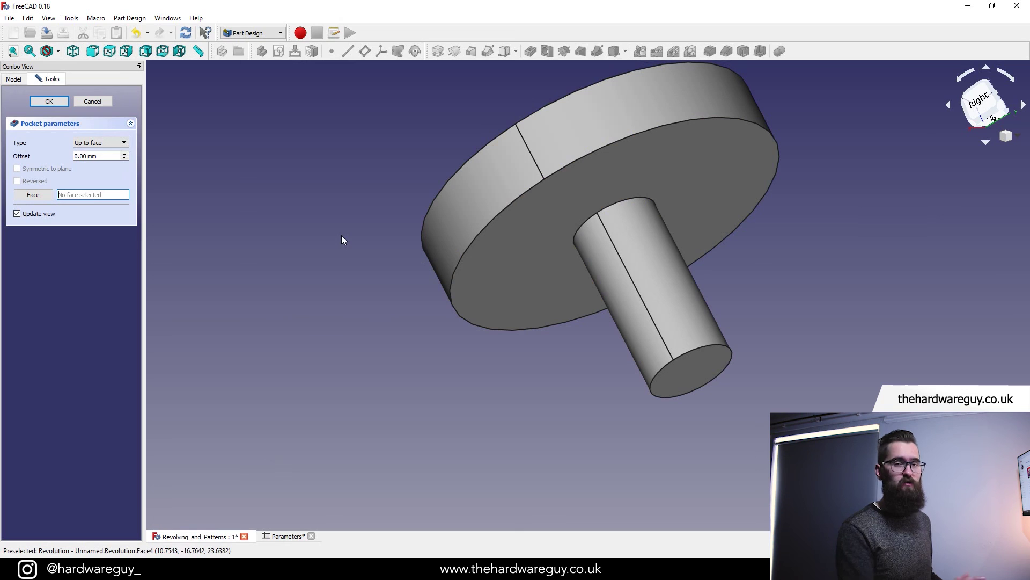
{"action": "left_click", "coordinate": [513, 276]}
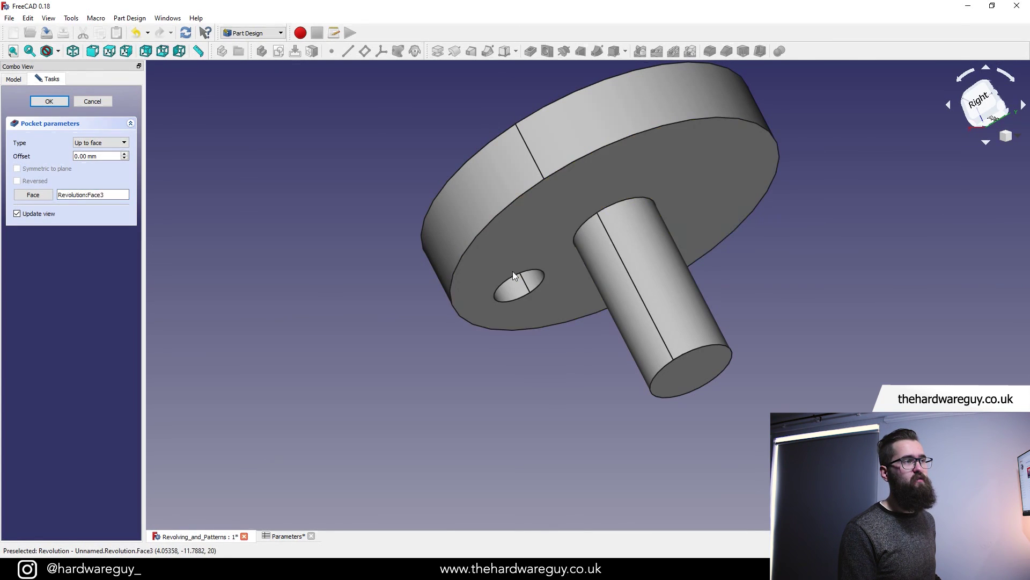
{"action": "key", "text": "Return"}
{"action": "key", "text": "2"}
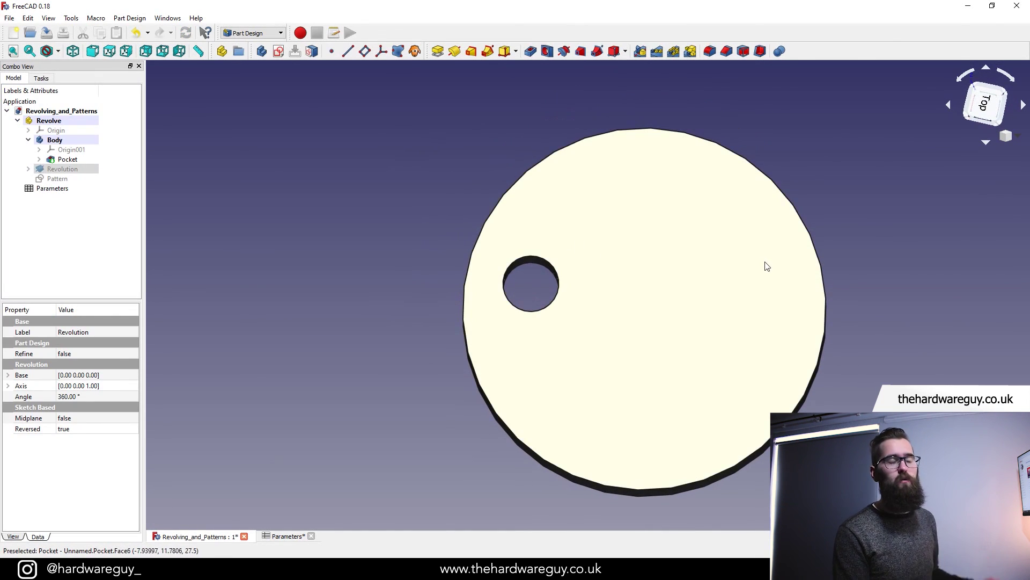
{"action": "key", "text": "0"}
{"action": "left_click", "coordinate": [460, 176]}
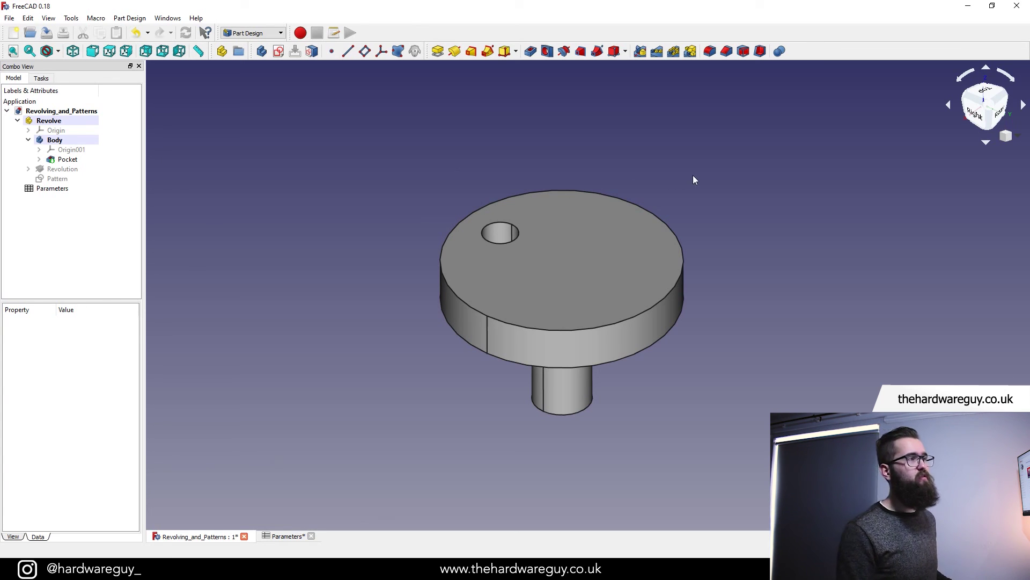
{"action": "middle_click_drag", "start_coordinate": [699, 185], "coordinate": [694, 211]}
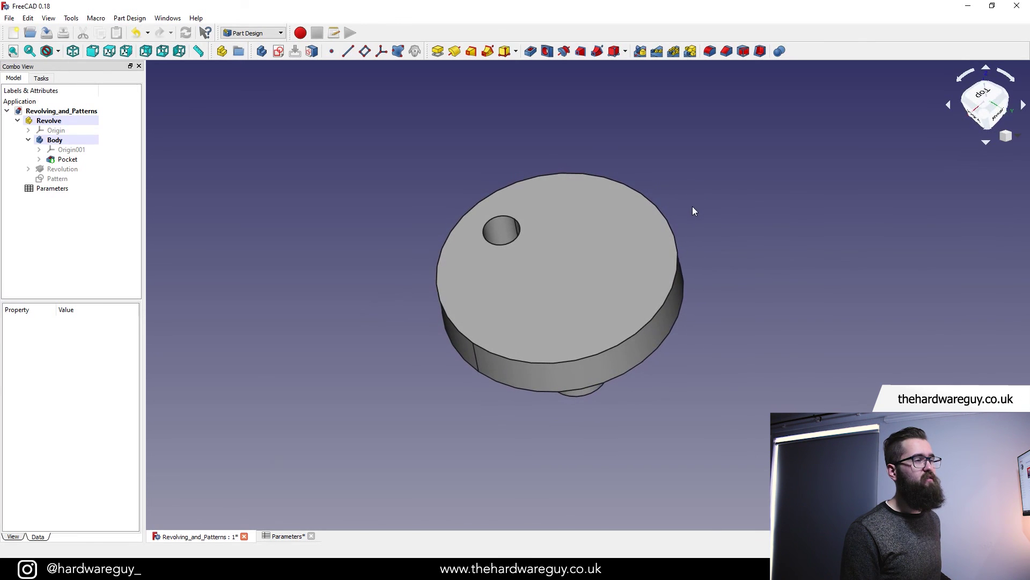
{"action": "middle_click_drag", "start_coordinate": [624, 466], "coordinate": [665, 463]}
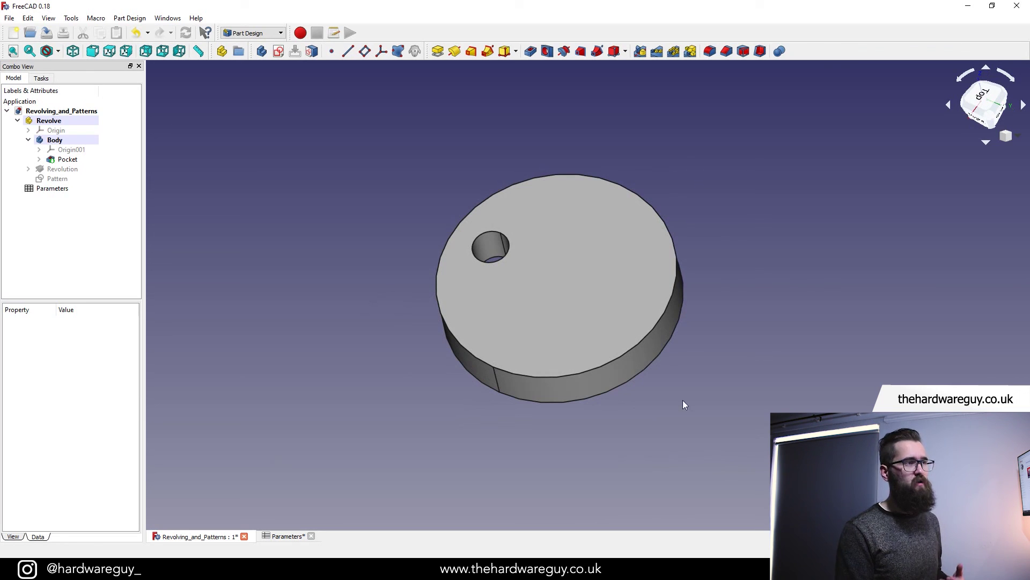
{"action": "left_click", "coordinate": [495, 245]}
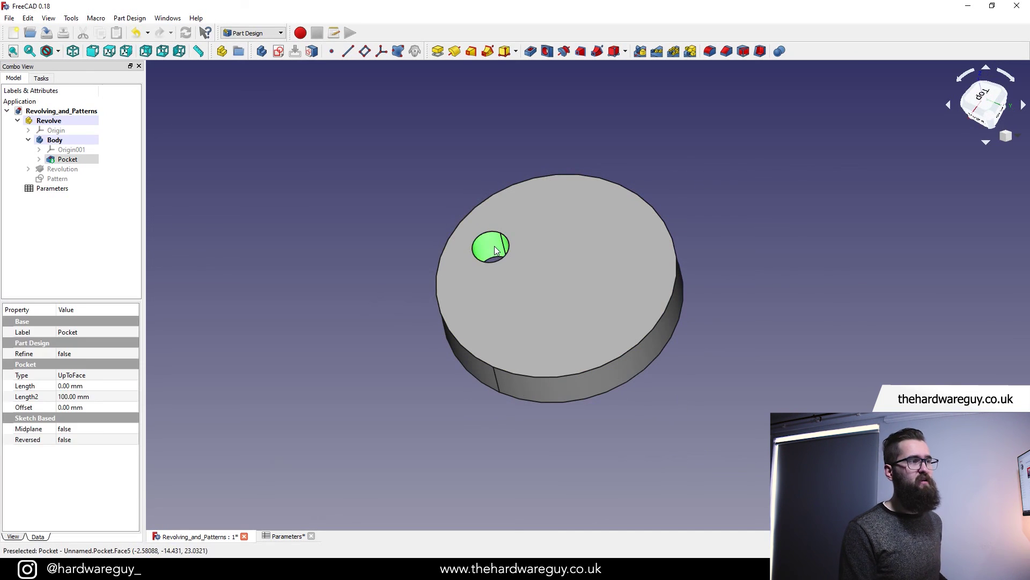
{"action": "middle_click_drag", "start_coordinate": [385, 301], "coordinate": [408, 290]}
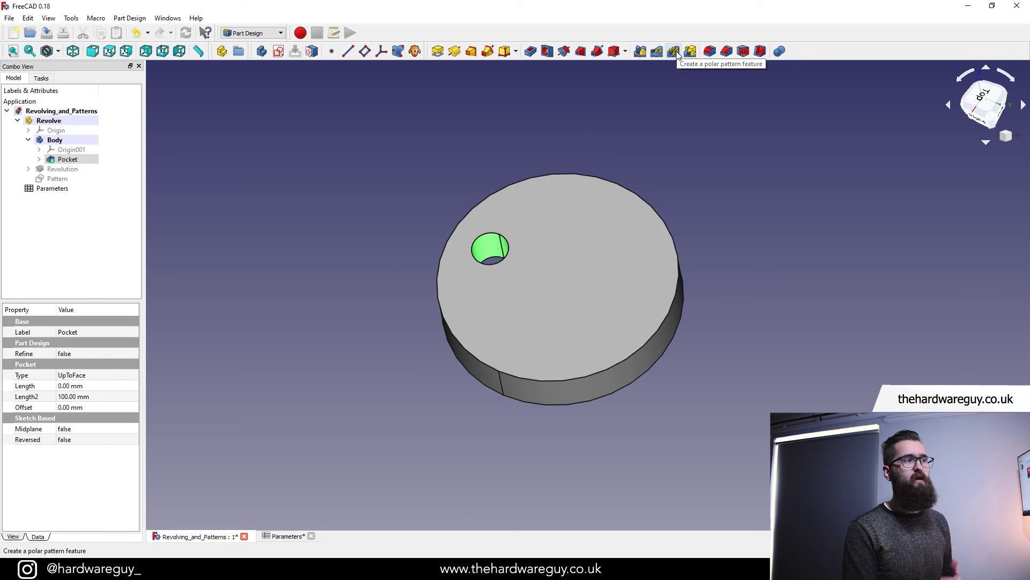
- Polar-pattern the pocketed hole into 9 occurrences over 360°
{"action": "left_click", "coordinate": [675, 51]}
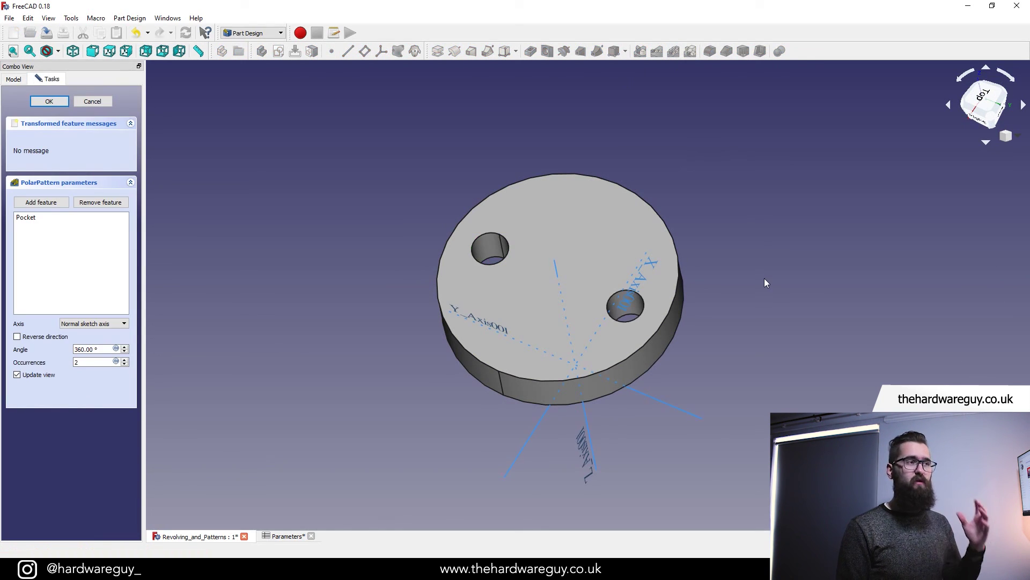
{"action": "left_click", "coordinate": [92, 364]}
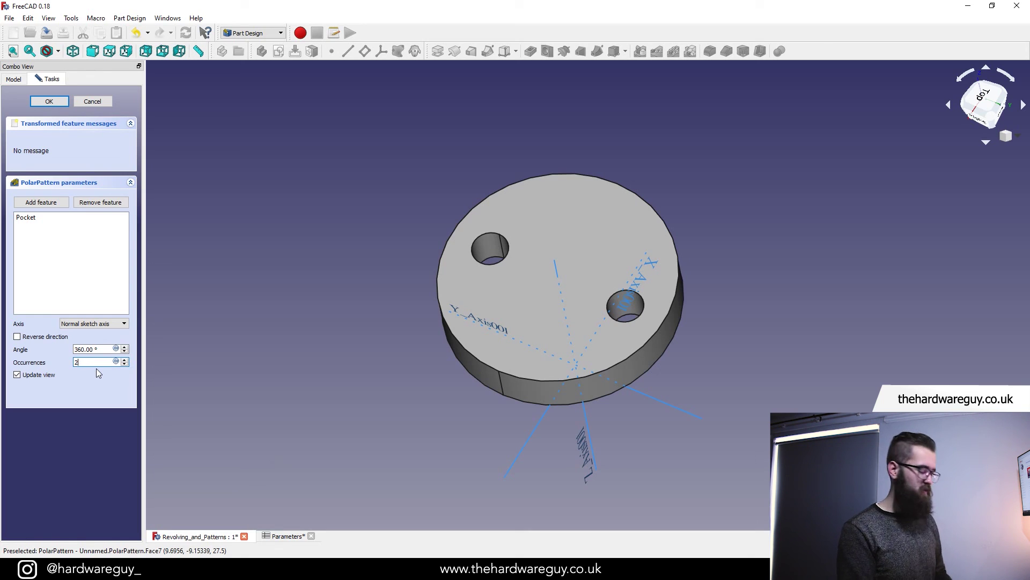
{"action": "key", "text": "BackSpace"}
{"action": "type", "text": "5"}
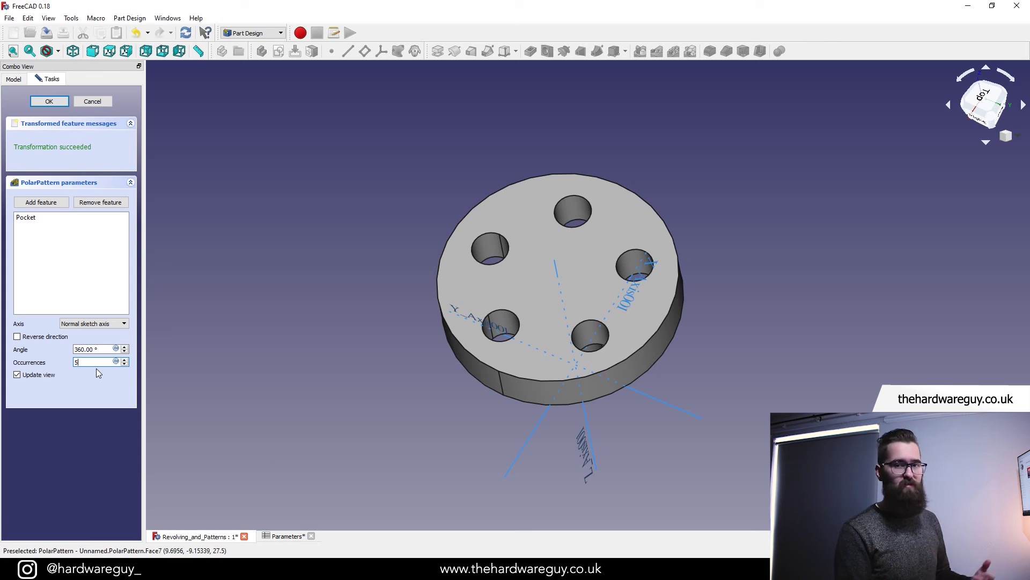
{"action": "key", "text": "BackSpace"}
{"action": "type", "text": "10"}
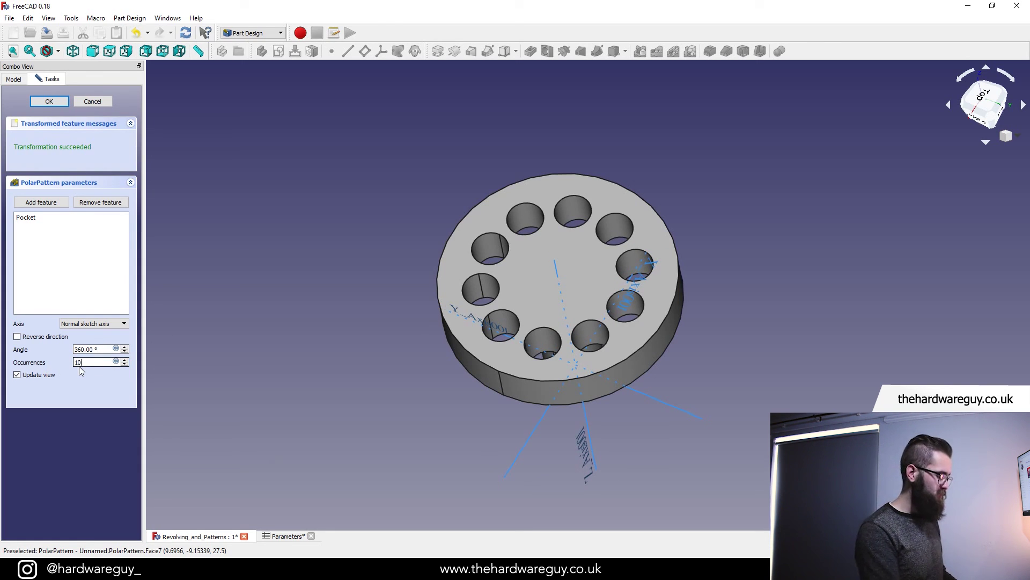
{"action": "key", "text": "BackSpace"}
{"action": "key", "text": "BackSpace"}
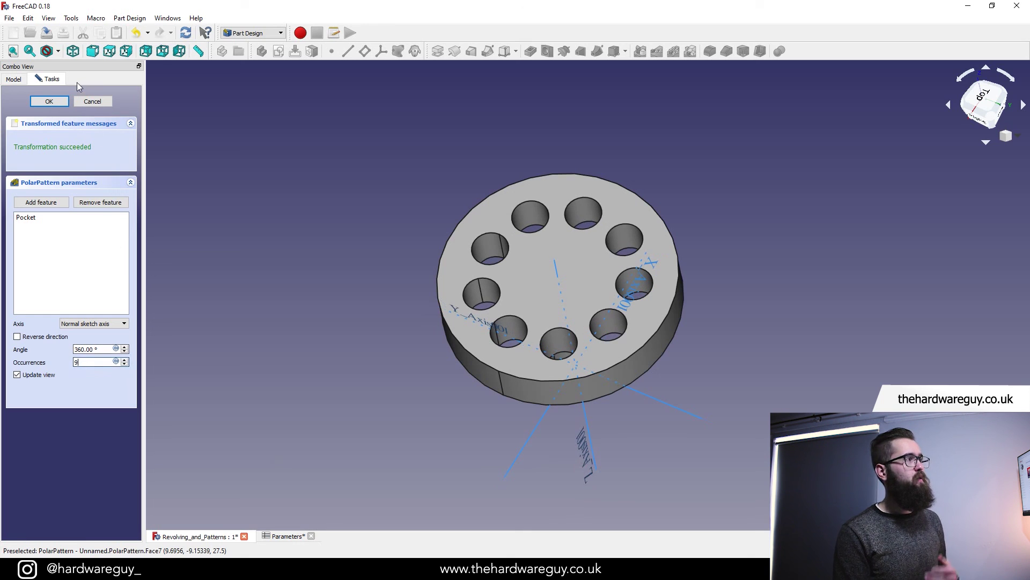
{"action": "left_click", "coordinate": [48, 101]}
{"action": "middle_click_drag", "start_coordinate": [749, 375], "coordinate": [698, 364]}
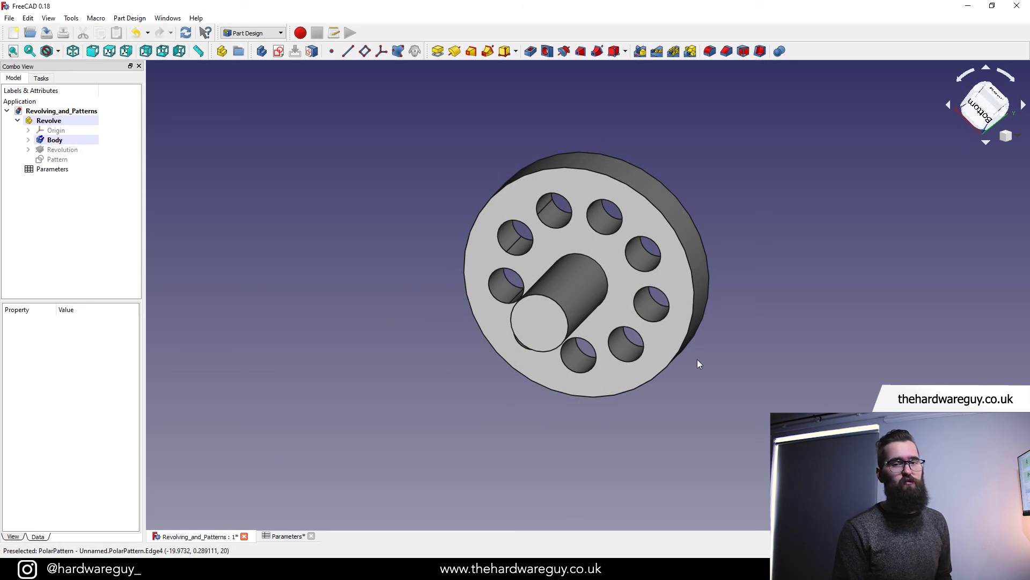
- Orbit the model to an angled rear view to check the nine through holes
{"action": "middle_click_drag", "start_coordinate": [699, 360], "coordinate": [677, 175]}
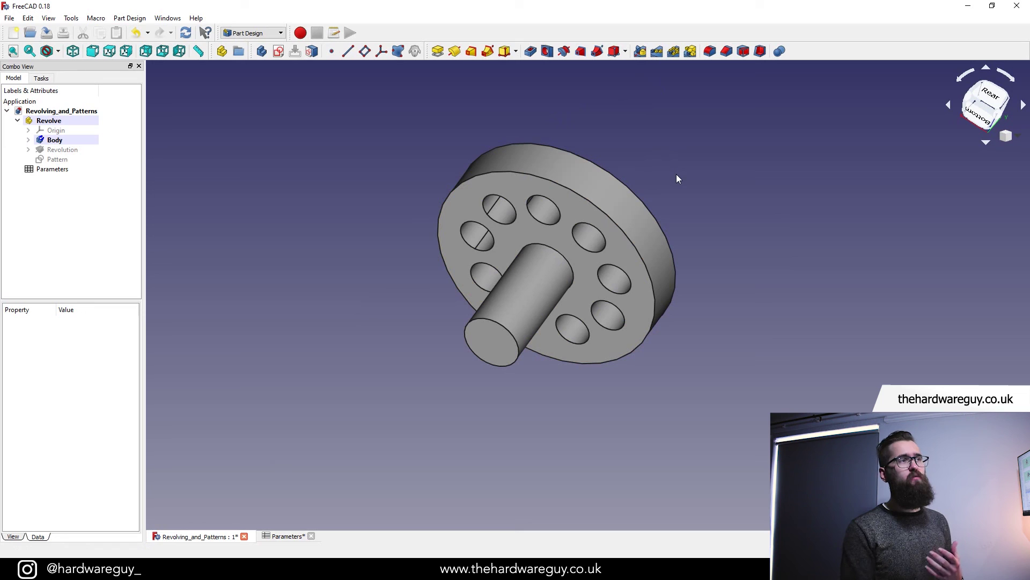